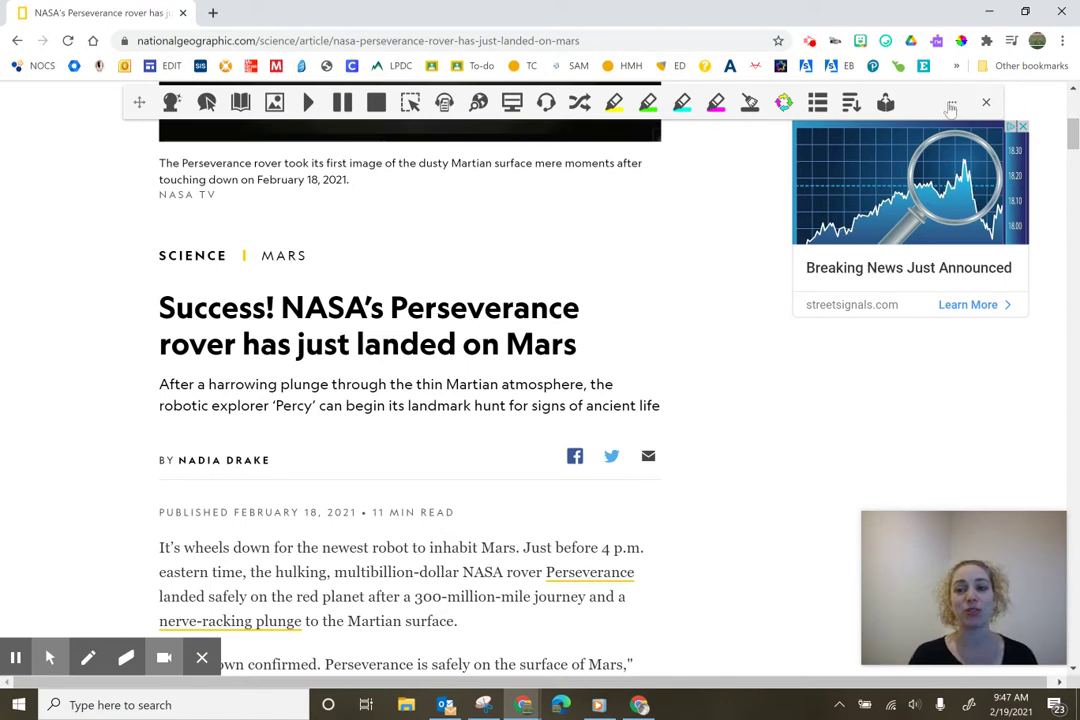
# Open the reading toolbar's options and browse the list of available speech voices, from Arabic through US English to the offline Google voices
pyautogui.click(951, 107)
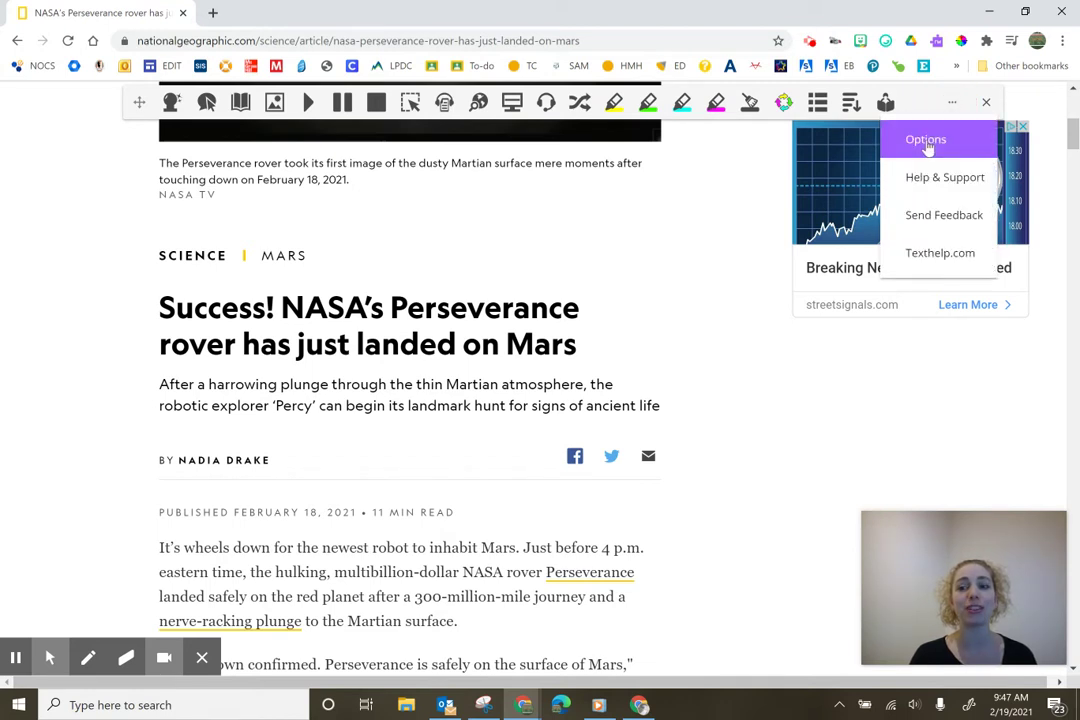
pyautogui.click(927, 142)
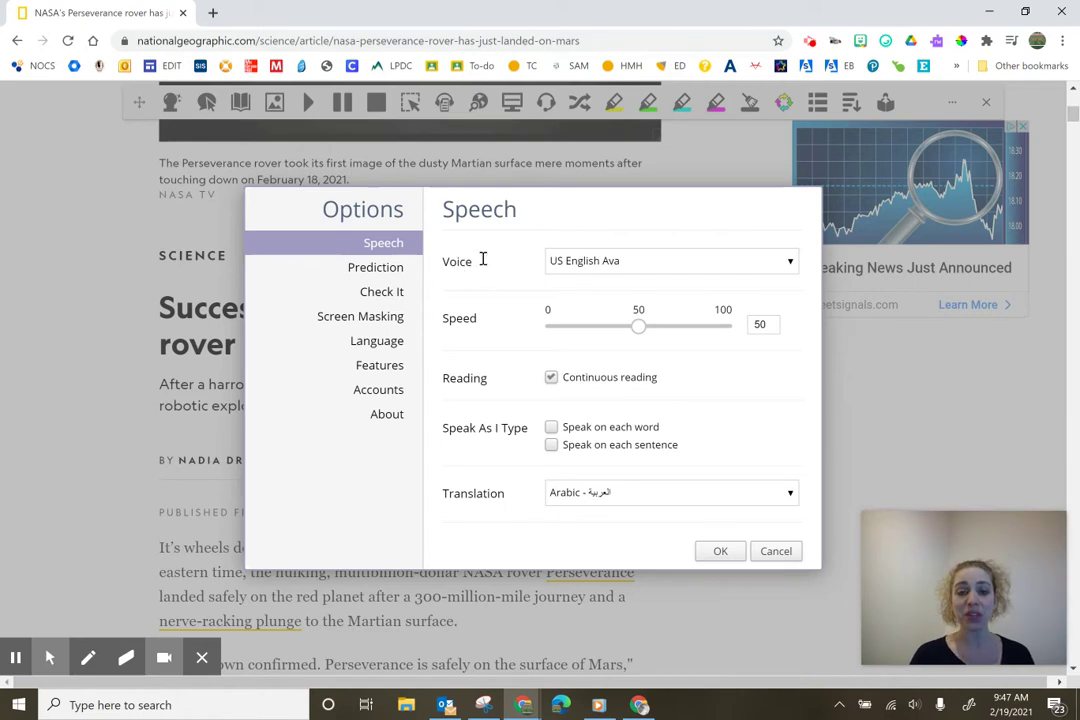
pyautogui.click(603, 261)
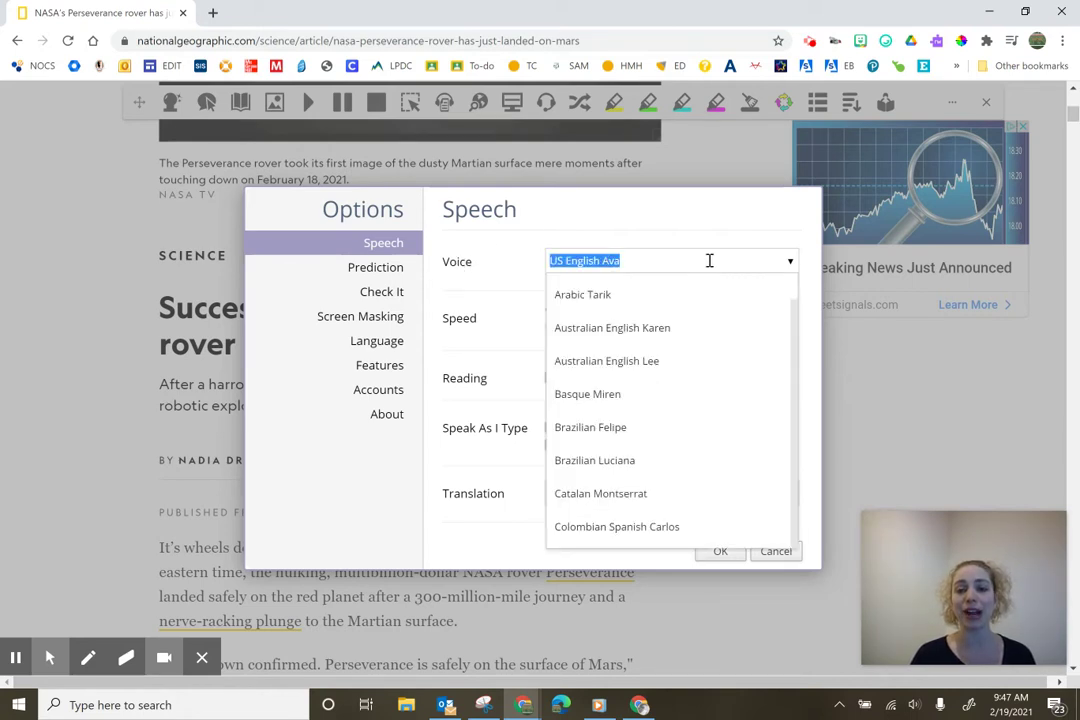
pyautogui.scroll(-1, 625, 359)
pyautogui.scroll(-4, 620, 495)
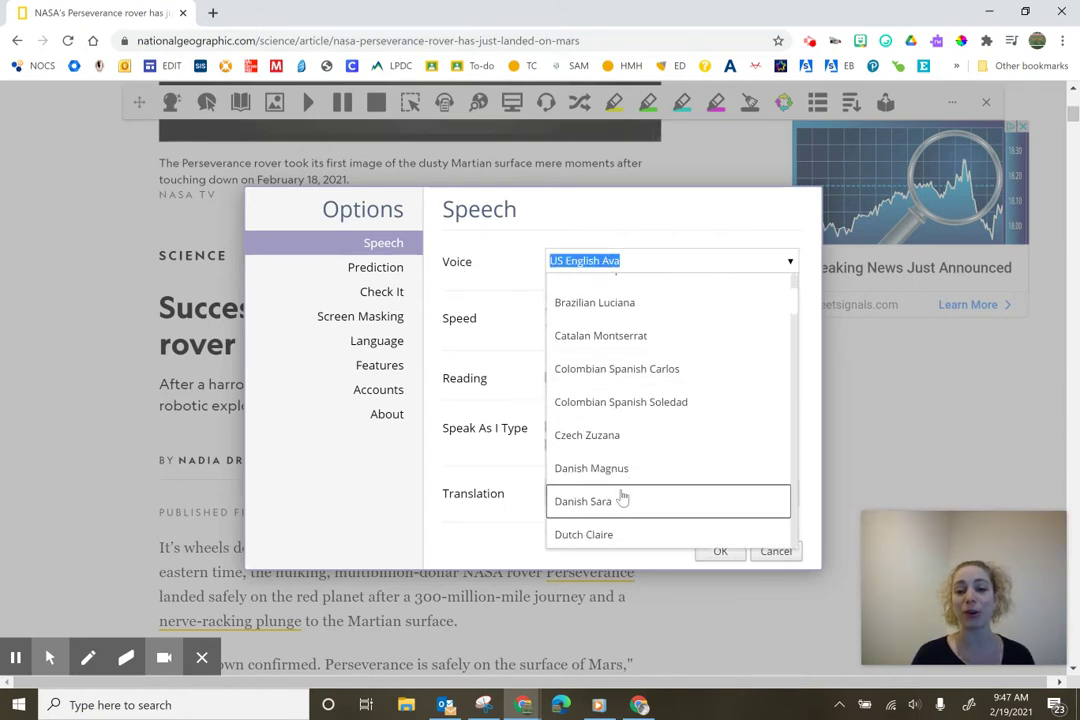
pyautogui.scroll(-2, 618, 500)
pyautogui.scroll(6, 618, 502)
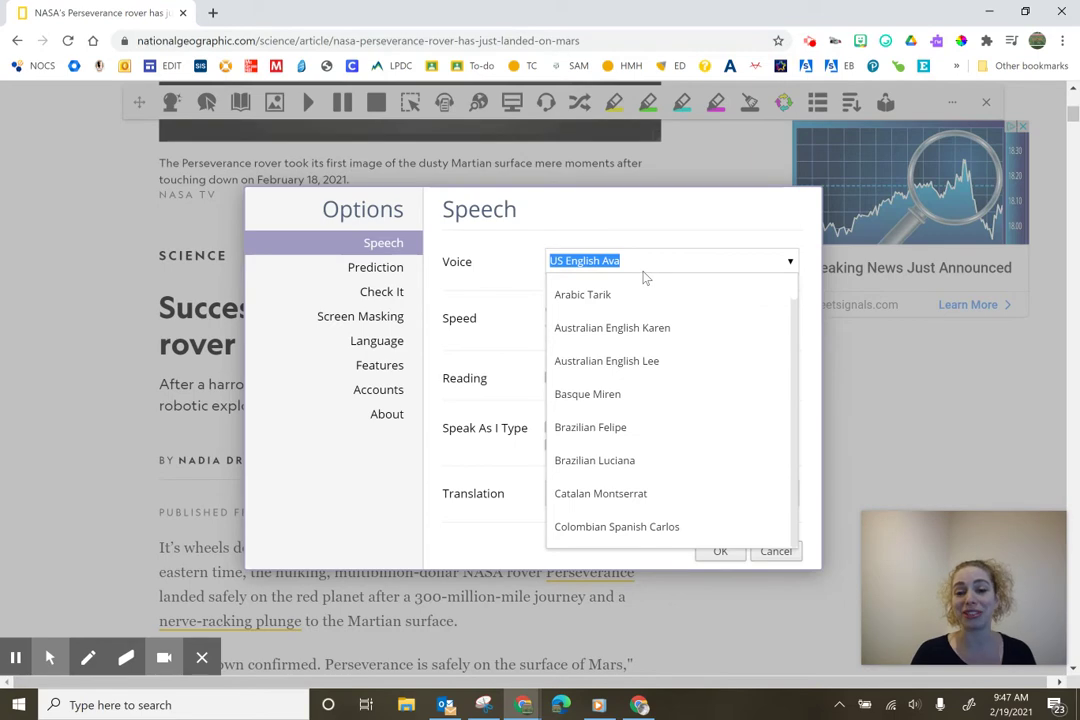
pyautogui.scroll(-3, 650, 270)
pyautogui.scroll(-10, 660, 405)
pyautogui.scroll(-8, 675, 408)
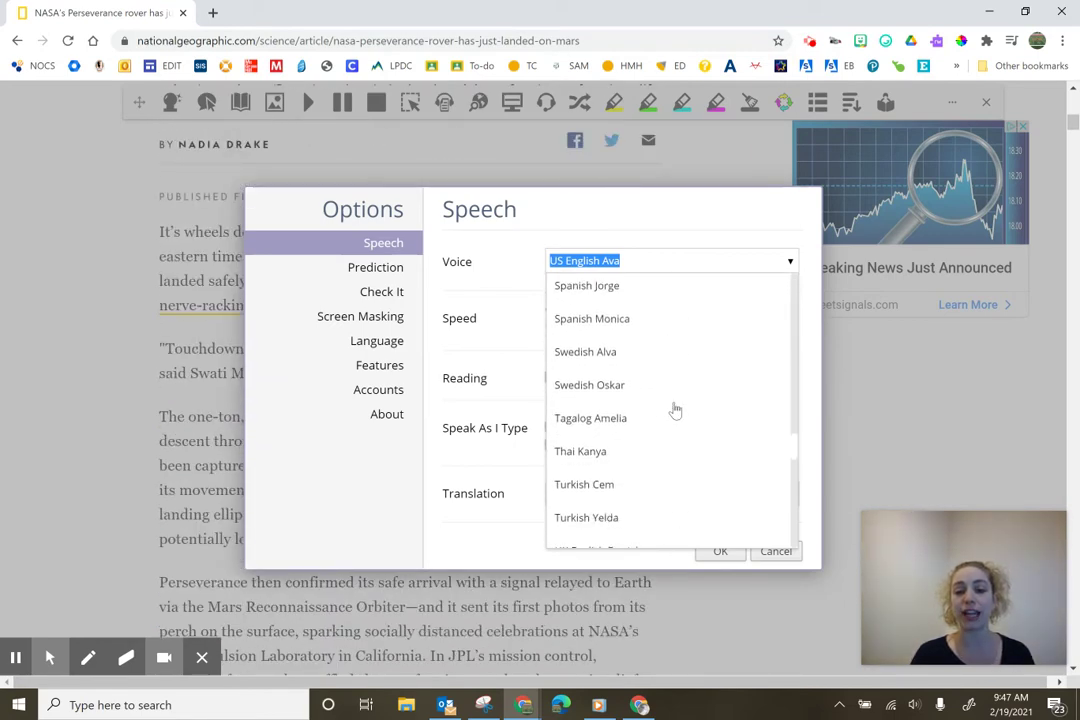
pyautogui.scroll(-5, 673, 408)
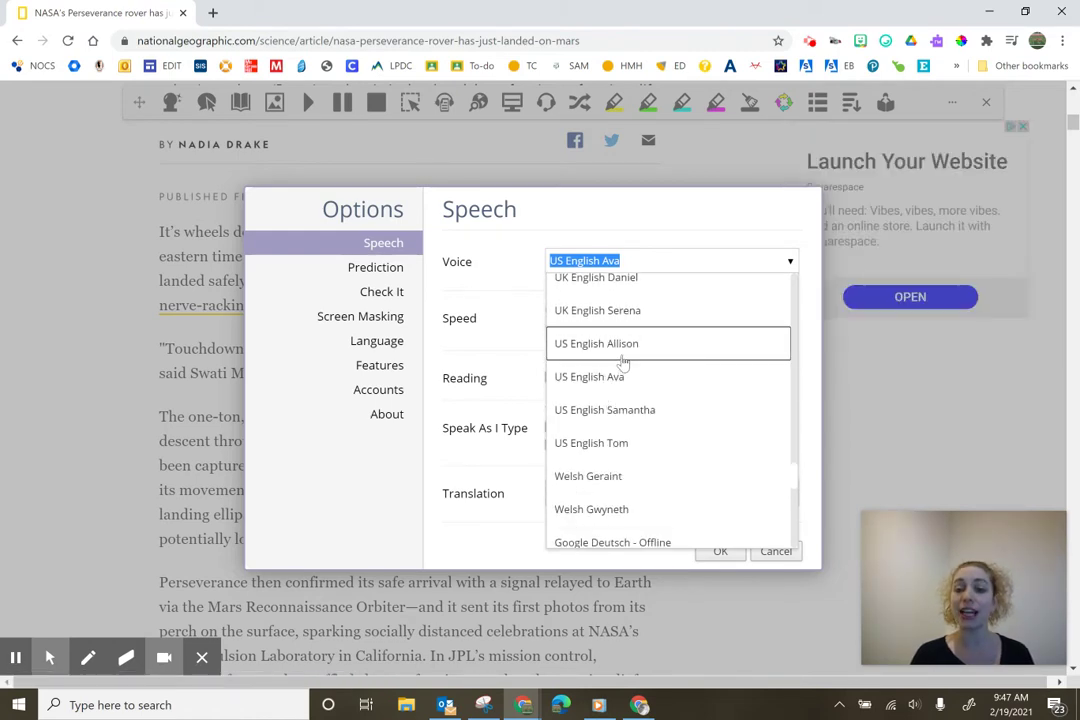
pyautogui.scroll(2, 648, 410)
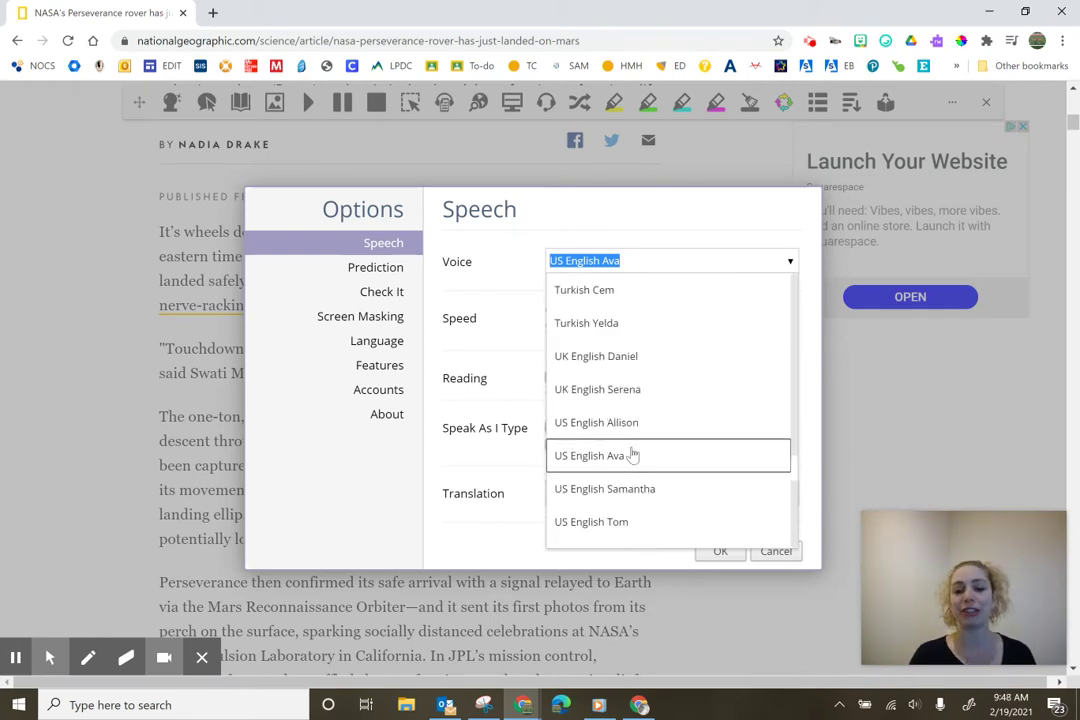
pyautogui.scroll(-5, 634, 455)
pyautogui.scroll(-3, 640, 470)
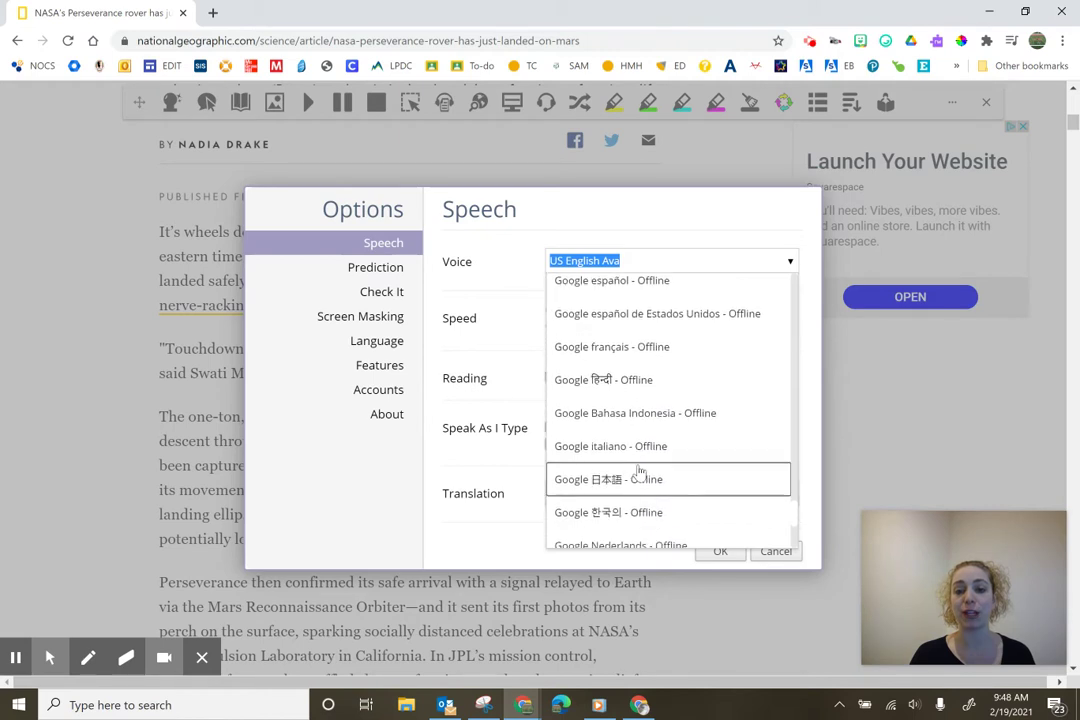
pyautogui.scroll(8, 640, 470)
pyautogui.scroll(8, 640, 470)
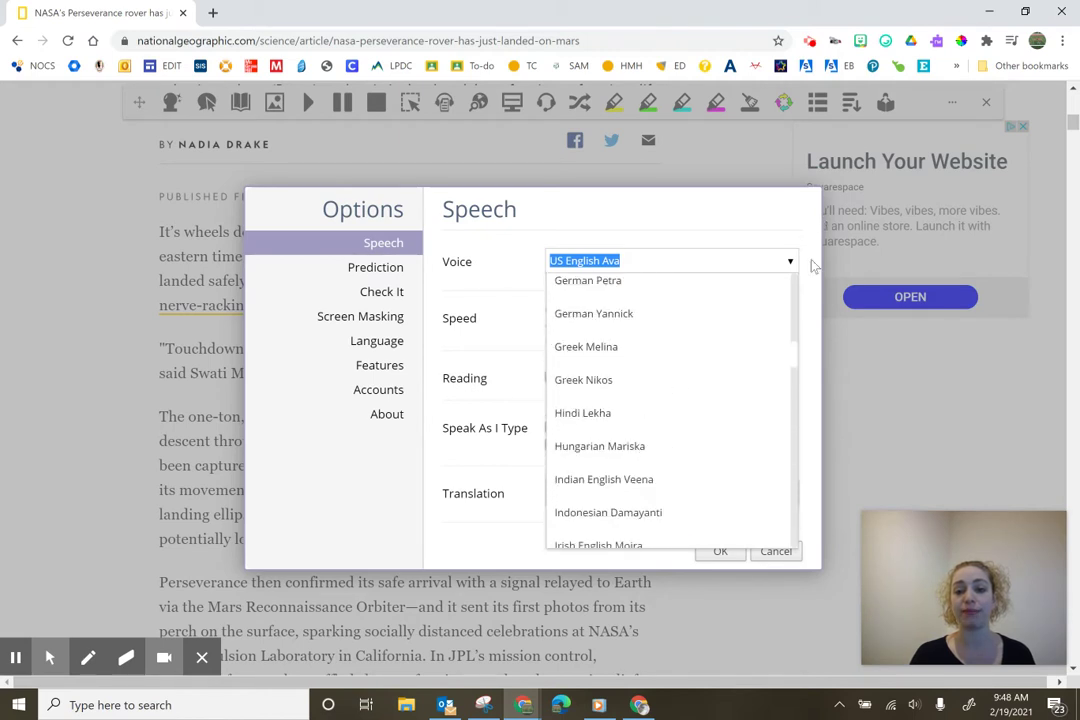
pyautogui.click(779, 258)
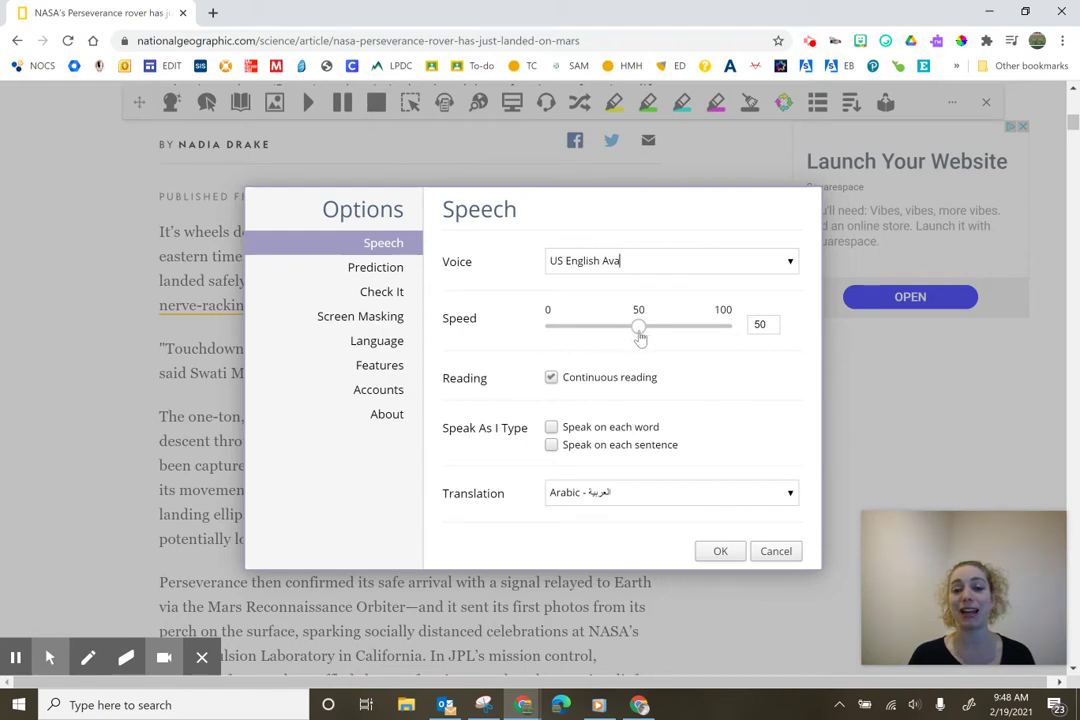
# Set the speech speed to 49
pyautogui.click(622, 336)
pyautogui.moveTo(622, 336)
pyautogui.mouseDown()
pyautogui.moveTo(641, 334)
pyautogui.moveTo(581, 326)
pyautogui.moveTo(637, 338)
pyautogui.mouseUp()
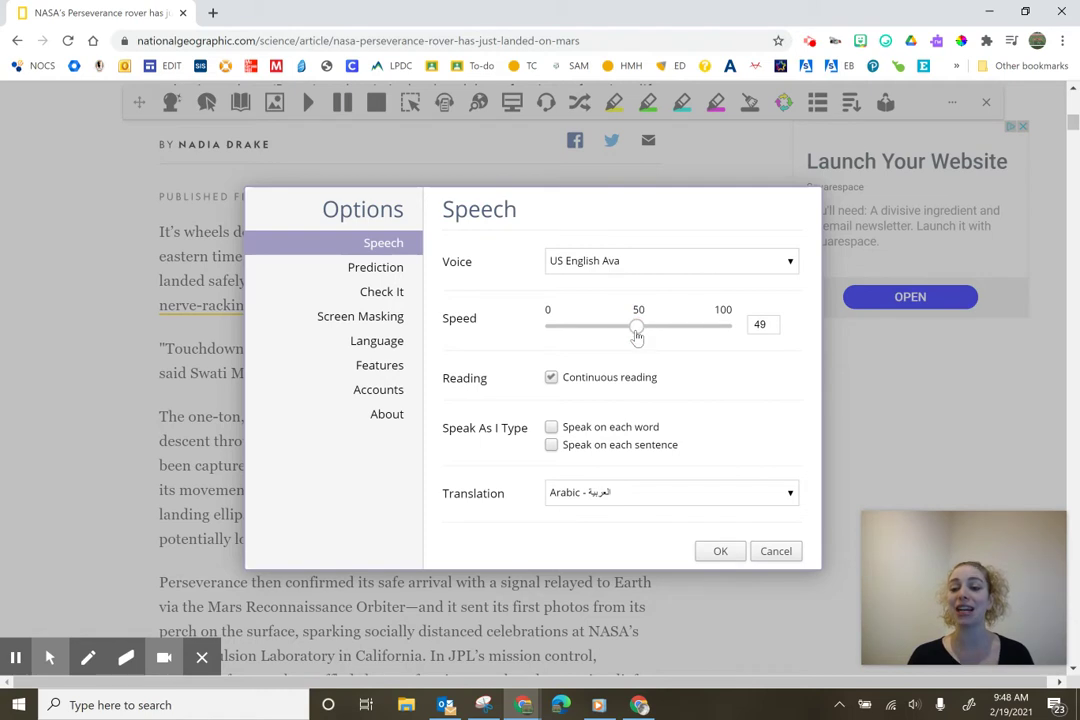
# Try the Speak on each sentence option for Speak As I Type and switch it back off
pyautogui.click(552, 446)
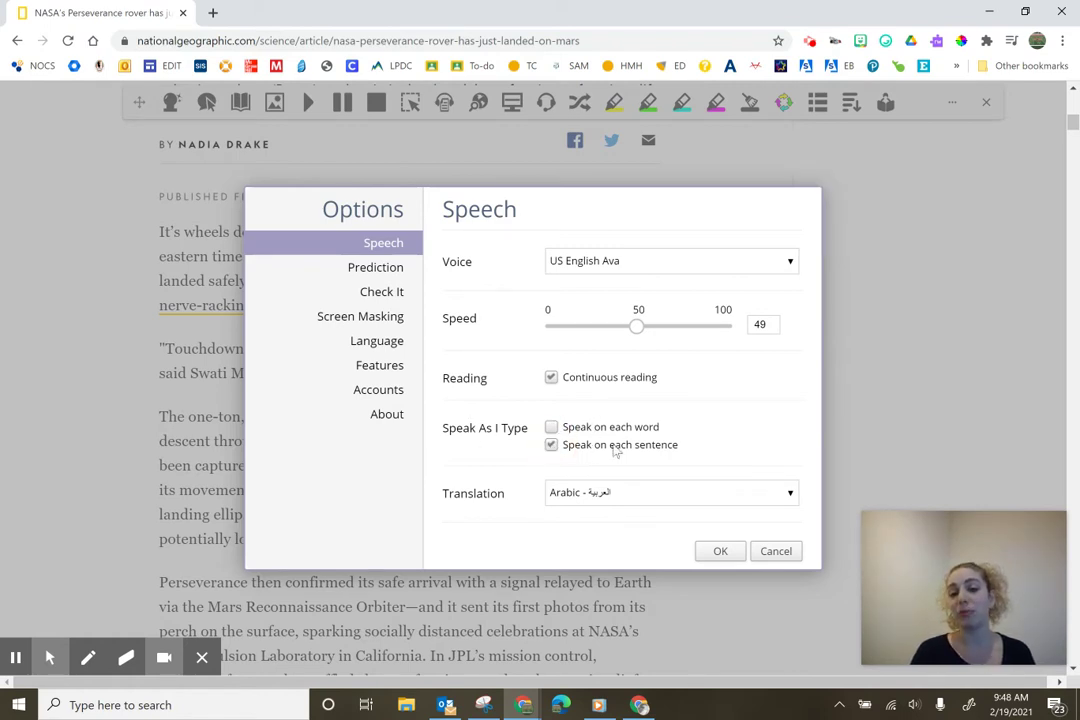
pyautogui.click(552, 445)
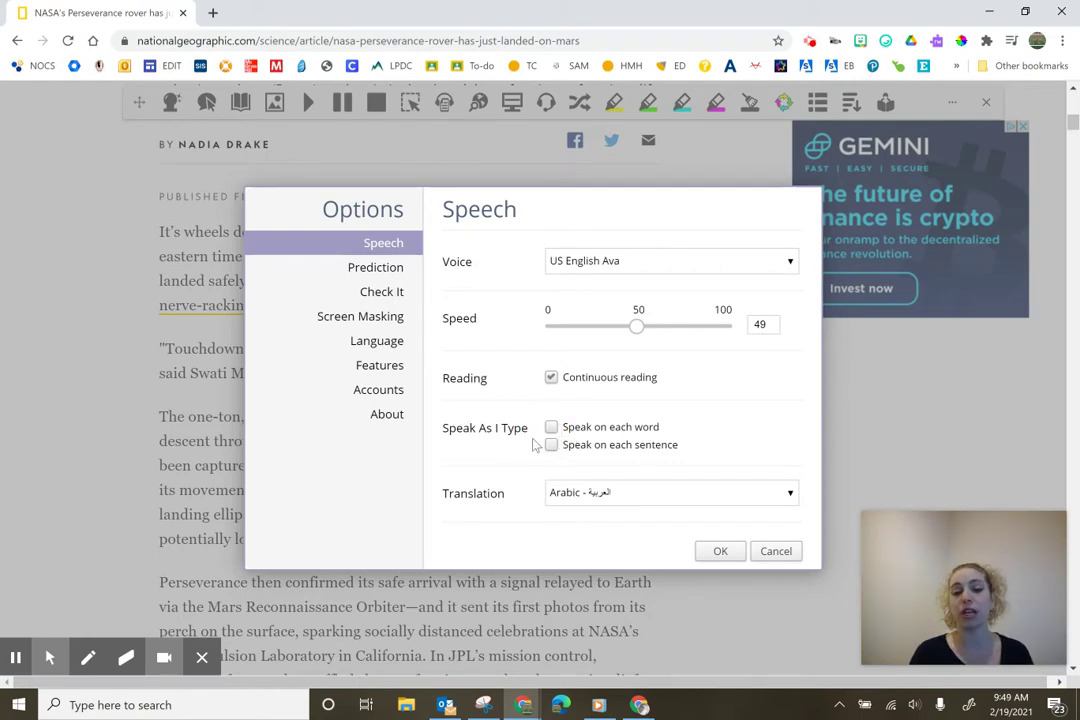
pyautogui.moveTo(526, 429); pyautogui.dragTo(451, 436)
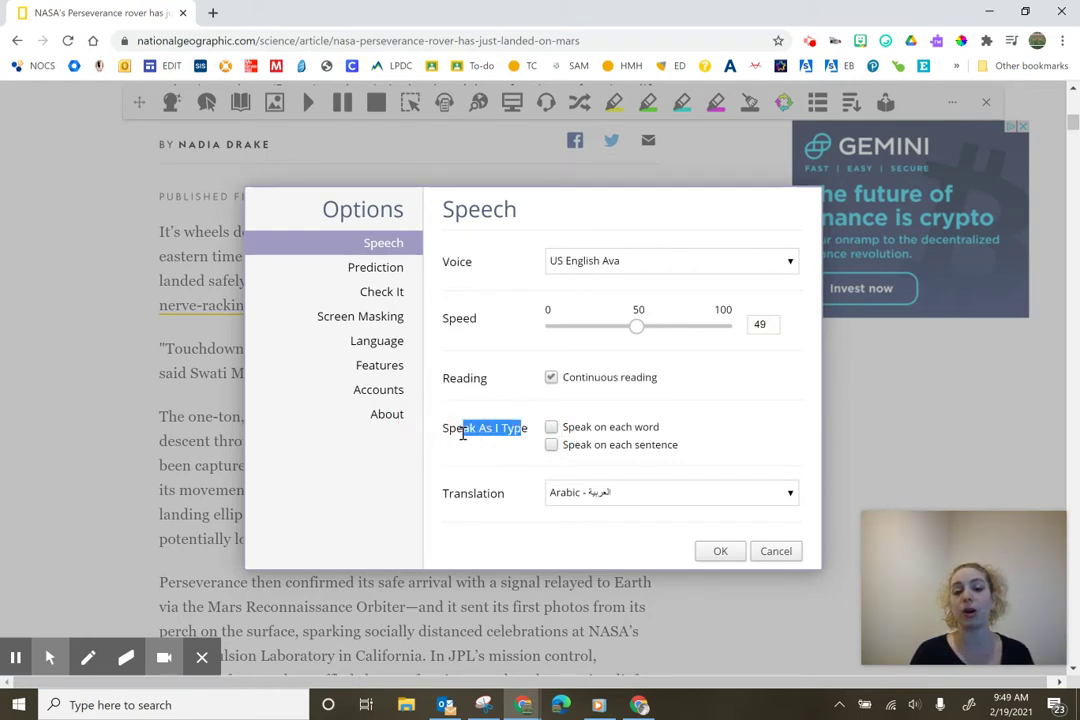
pyautogui.click(451, 436)
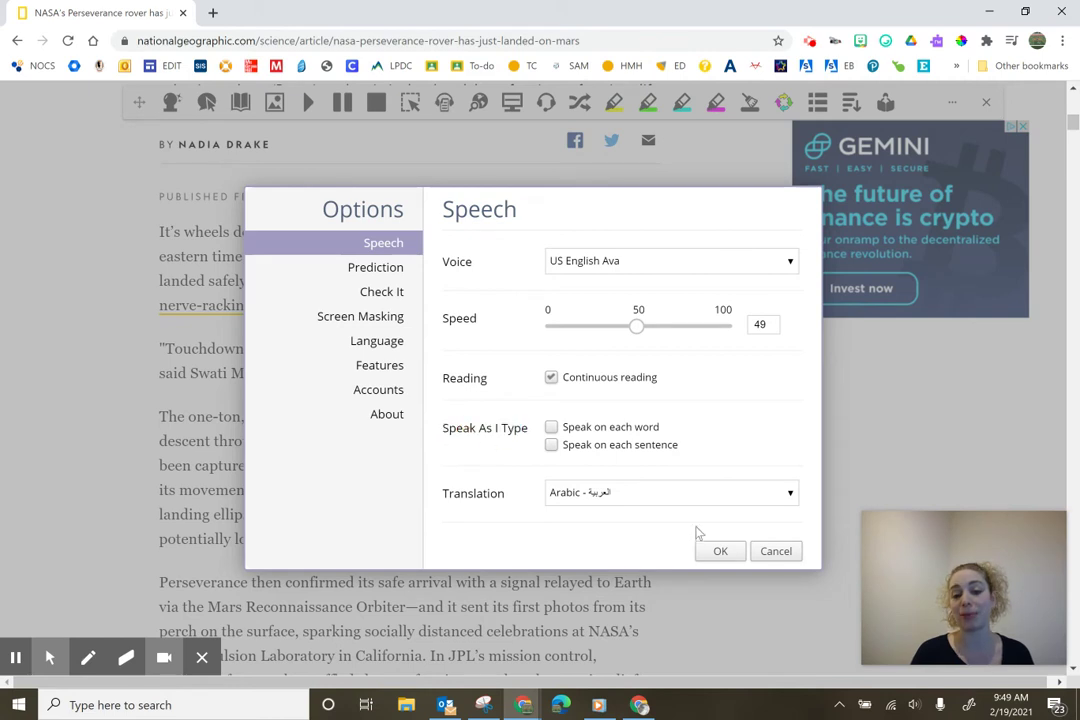
# Browse the available translation languages in the speech options, leaving the list without choosing one
pyautogui.click(562, 492)
pyautogui.scroll(-3, 667, 543)
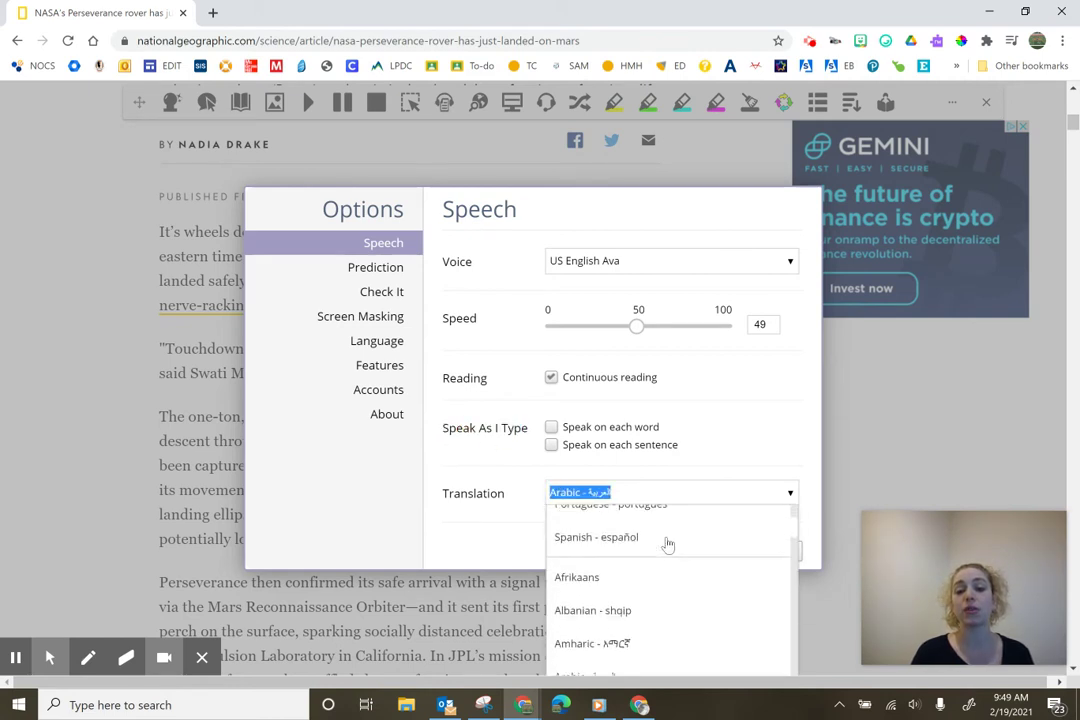
pyautogui.scroll(-3, 665, 545)
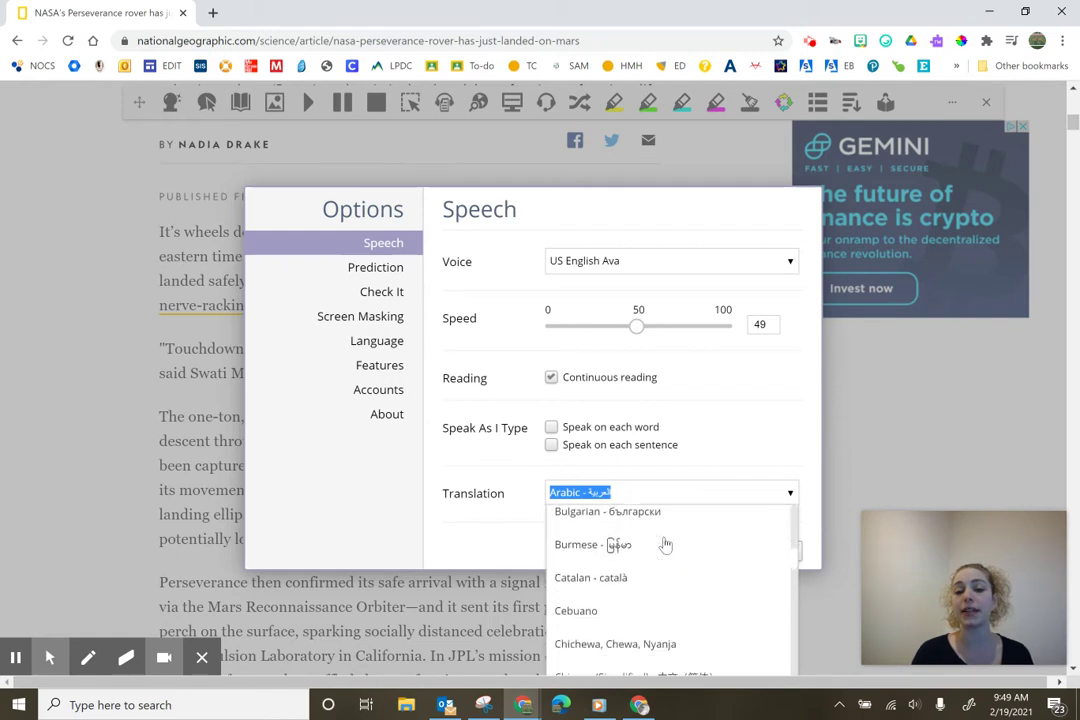
pyautogui.scroll(5, 665, 545)
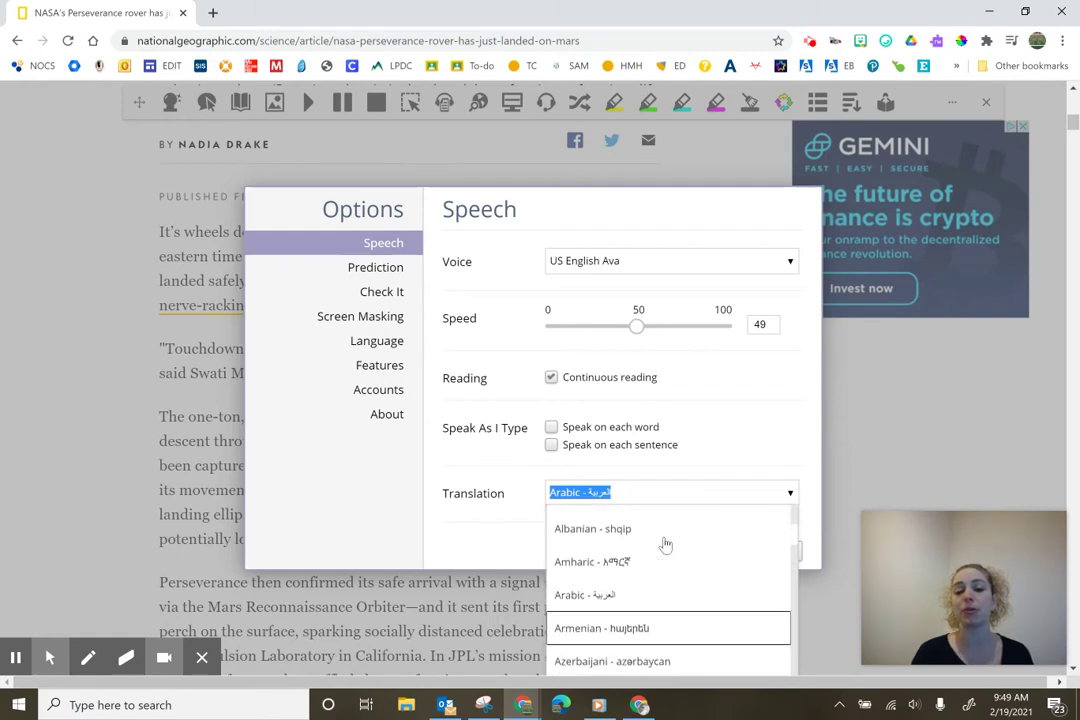
pyautogui.click(496, 535)
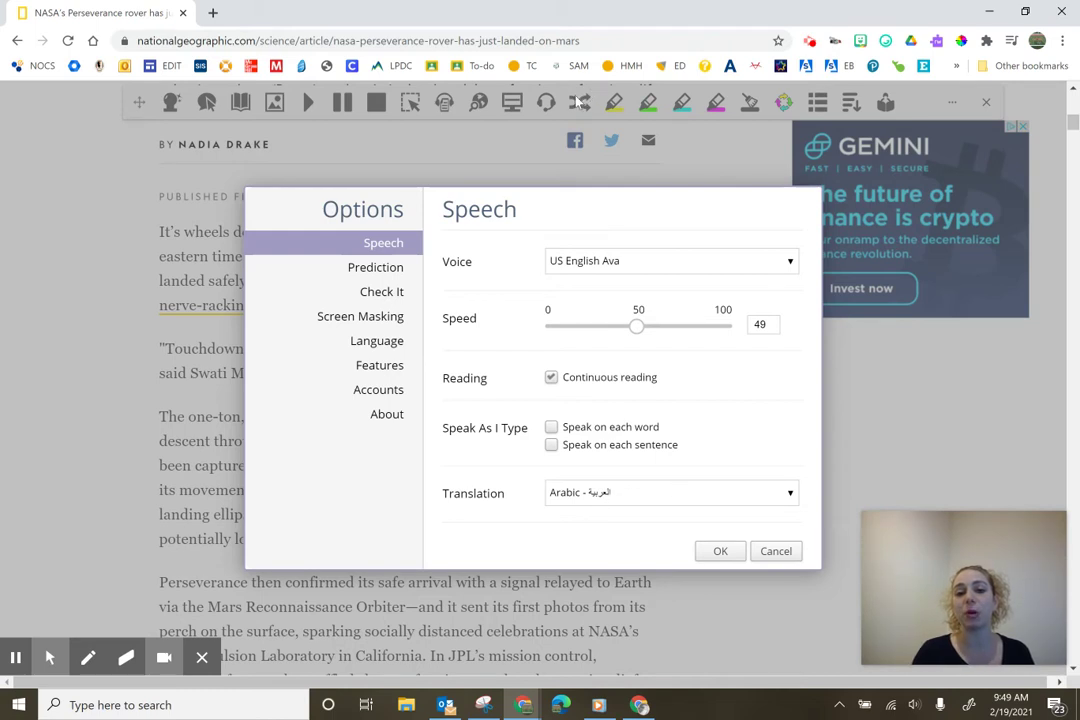
# Review the Prediction options, including the text size, and the Check It options
pyautogui.click(396, 269)
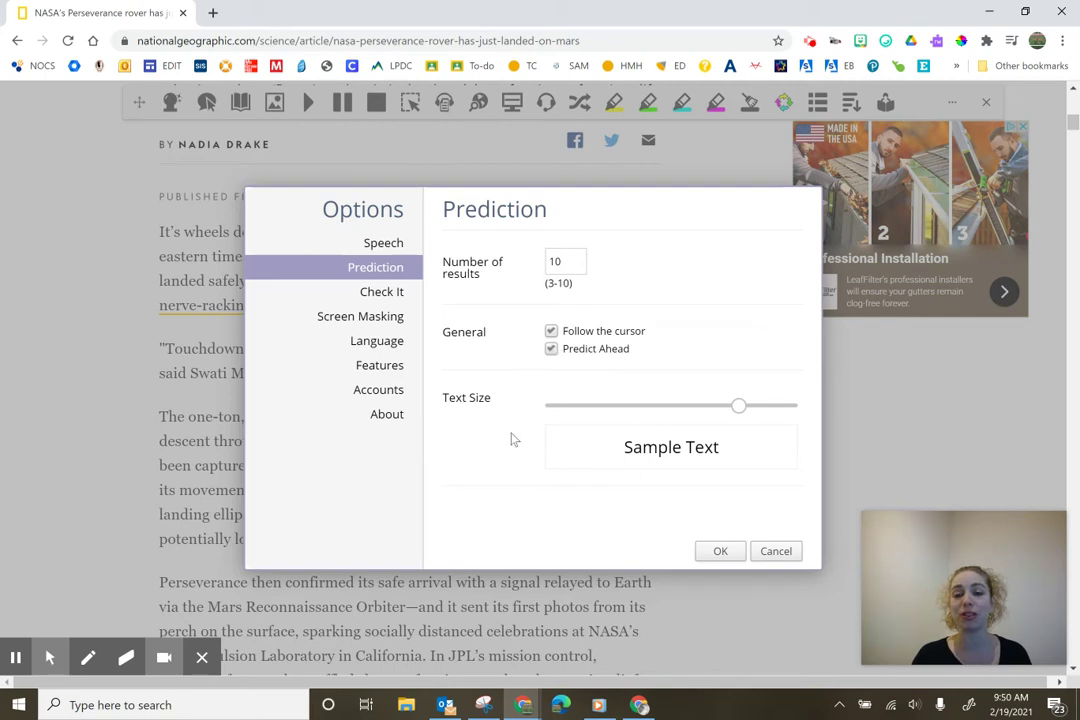
pyautogui.moveTo(739, 410)
pyautogui.mouseDown()
pyautogui.moveTo(656, 412)
pyautogui.moveTo(748, 415)
pyautogui.mouseUp()
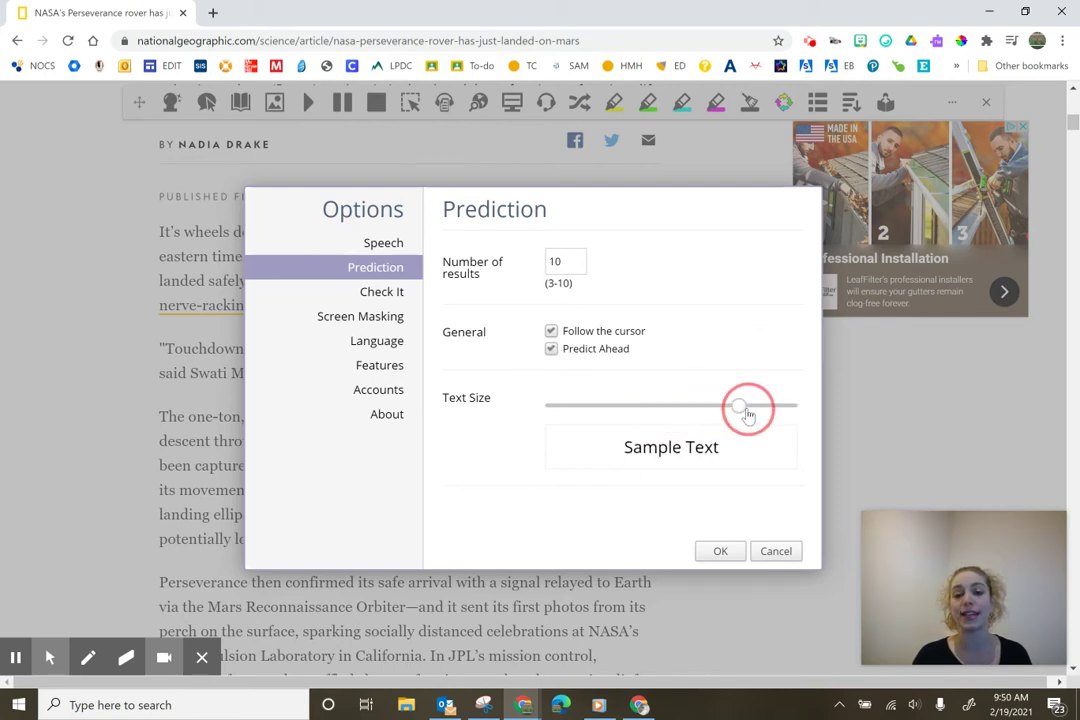
pyautogui.click(368, 292)
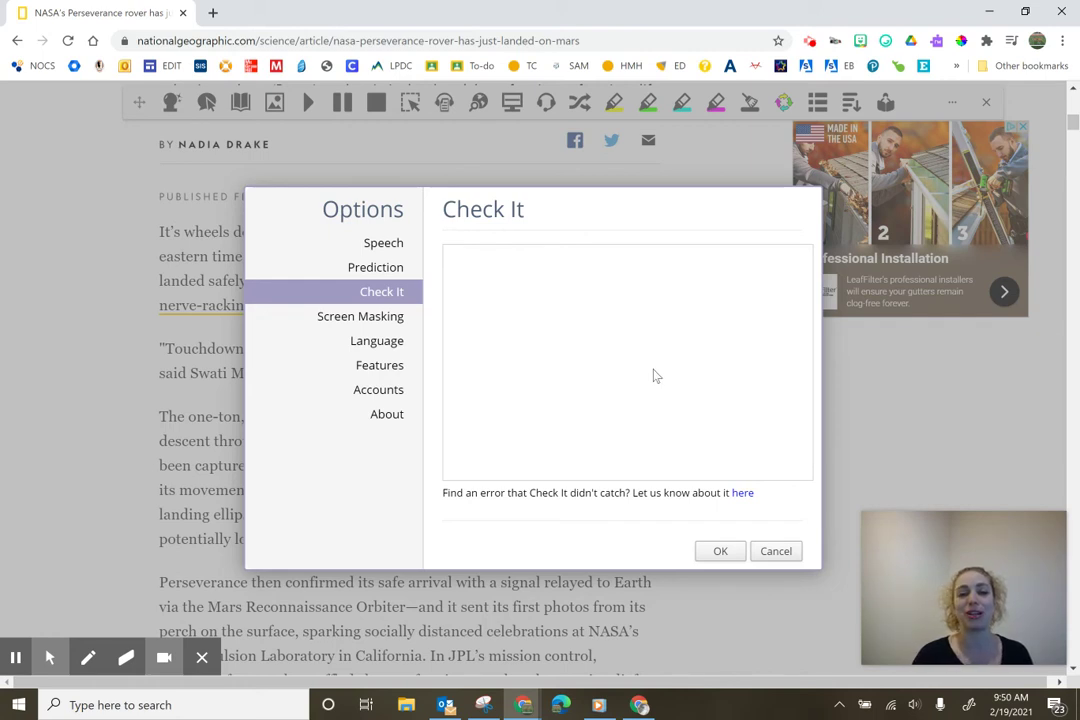
# In the Screen Masking options, set the background opacity to 0 and the reading light opacity to 100
pyautogui.click(393, 320)
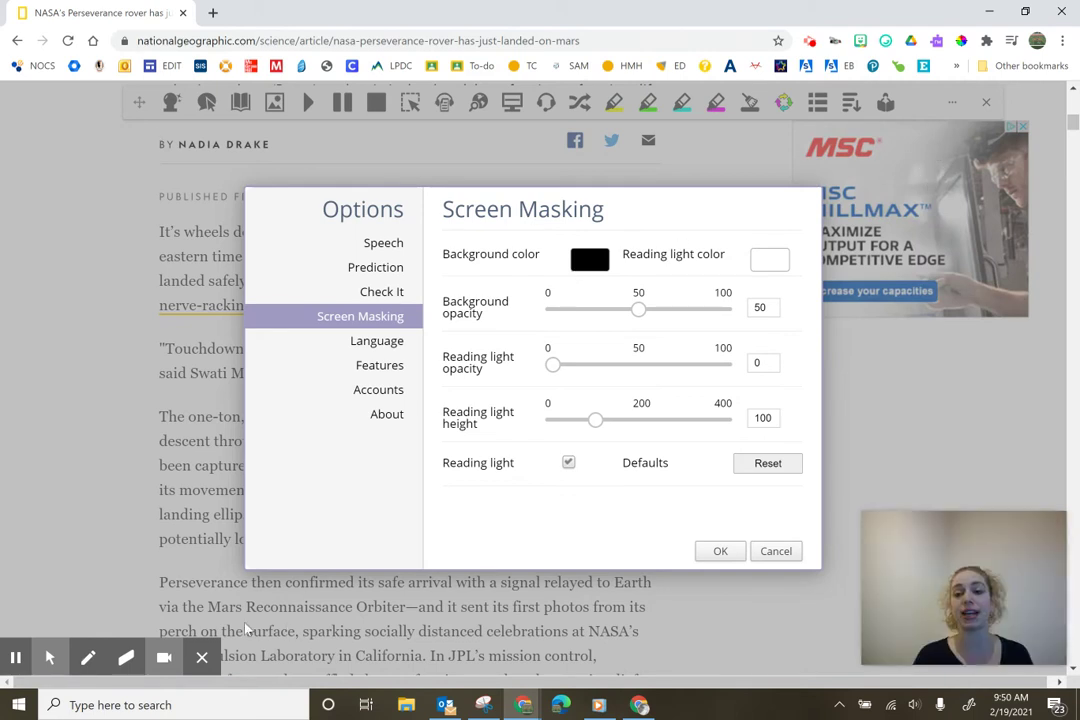
pyautogui.click(49, 657)
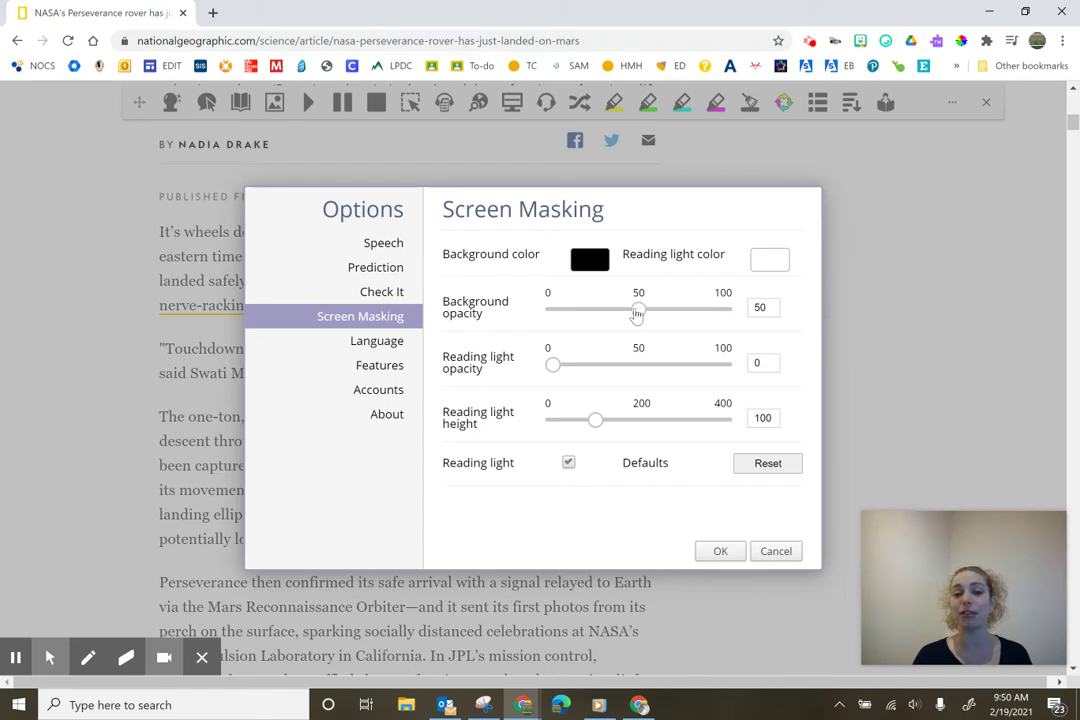
pyautogui.click(690, 309)
pyautogui.moveTo(716, 313); pyautogui.dragTo(531, 313)
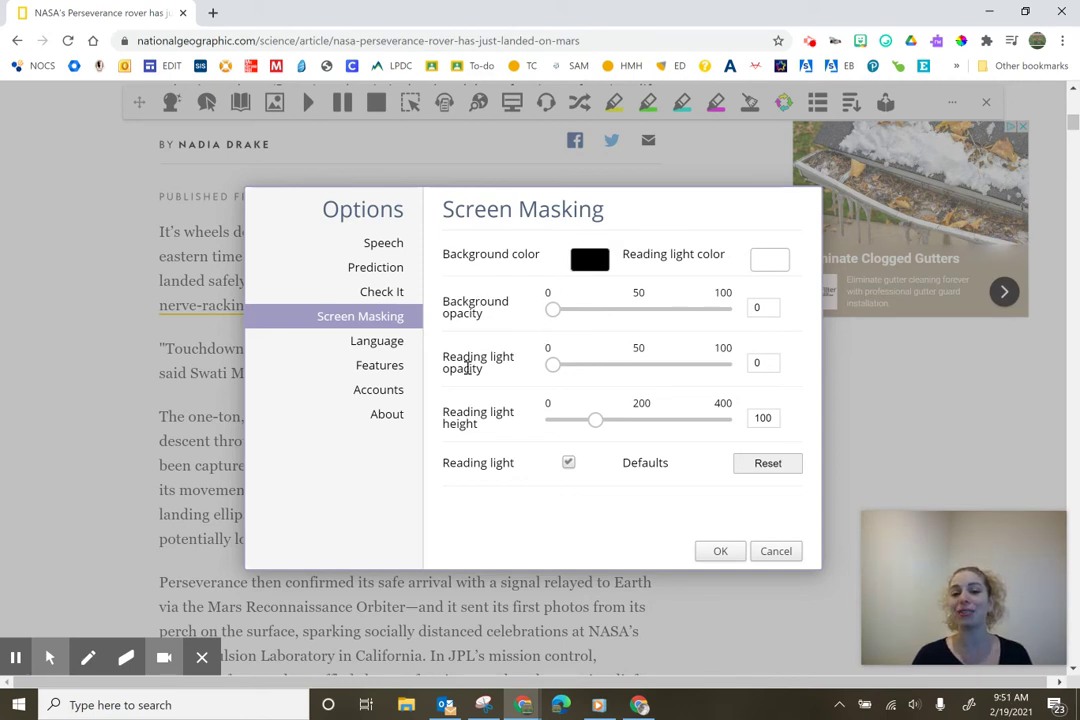
pyautogui.click(553, 364)
pyautogui.moveTo(622, 362); pyautogui.dragTo(744, 358)
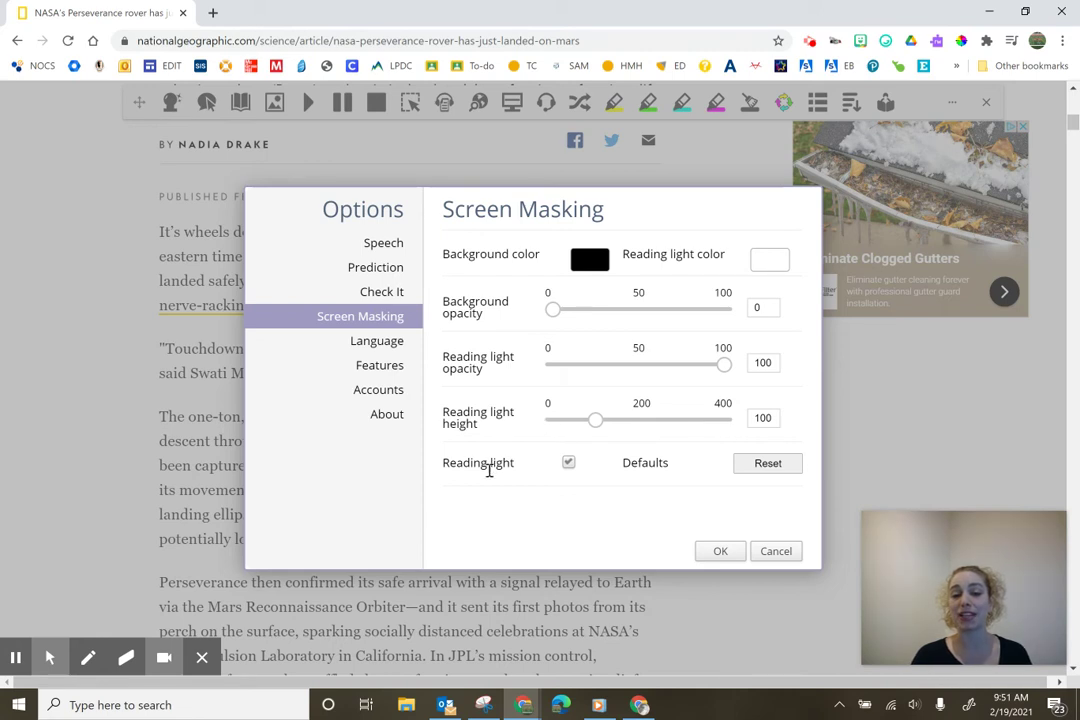
# Switch the reading light off and on again, and reset the screen masking settings to their defaults
pyautogui.click(569, 464)
pyautogui.click(569, 463)
pyautogui.click(783, 467)
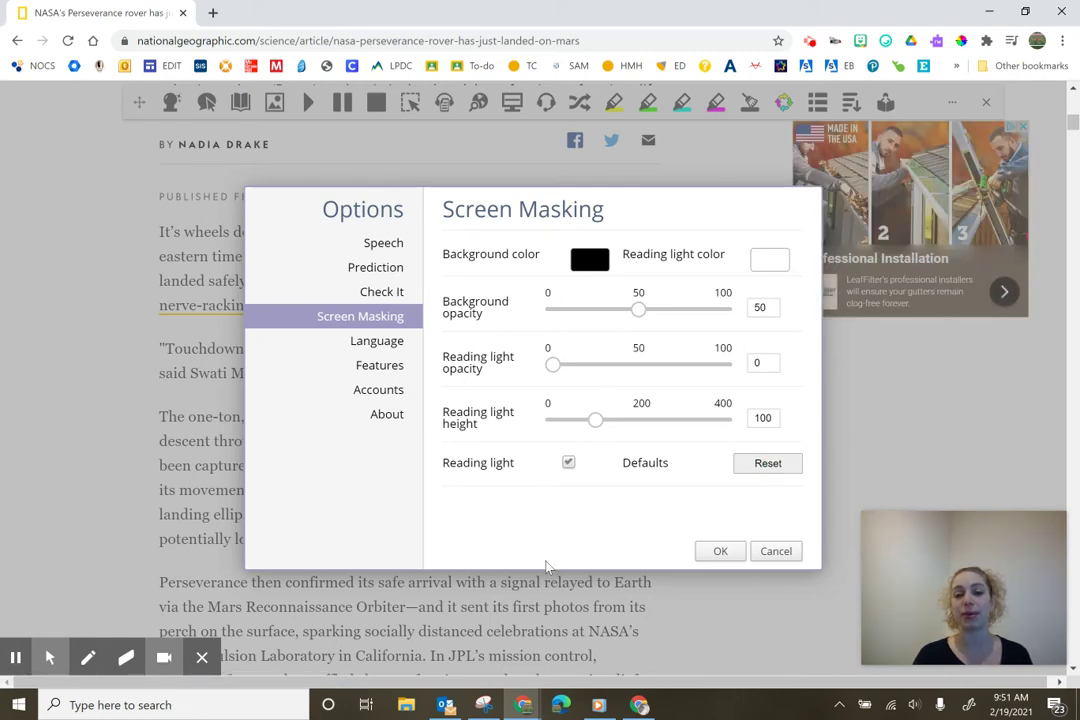
# In the Language options, browse the interface languages and select English (United States) as the features language
pyautogui.click(376, 345)
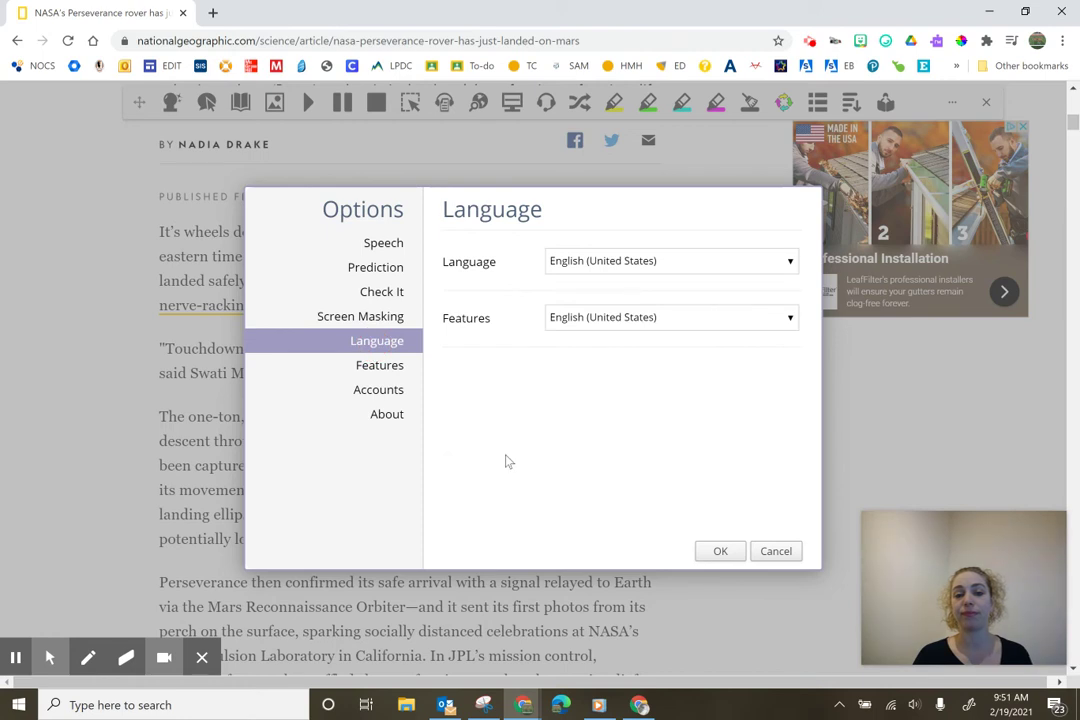
pyautogui.click(636, 260)
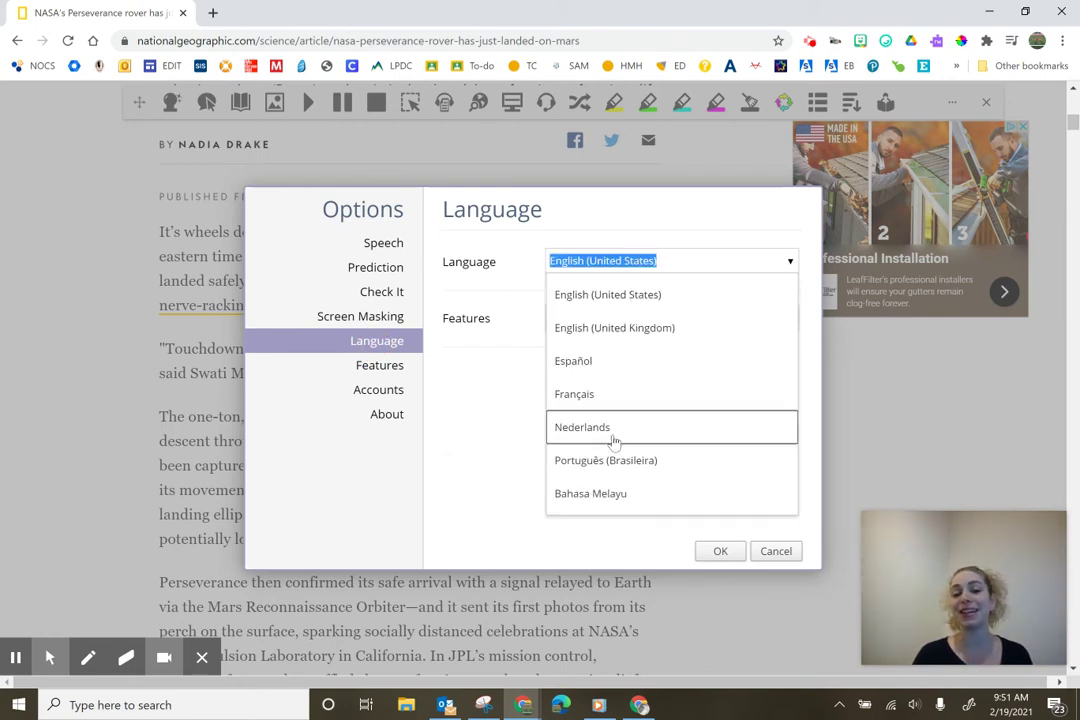
pyautogui.scroll(-1, 615, 482)
pyautogui.scroll(1, 617, 483)
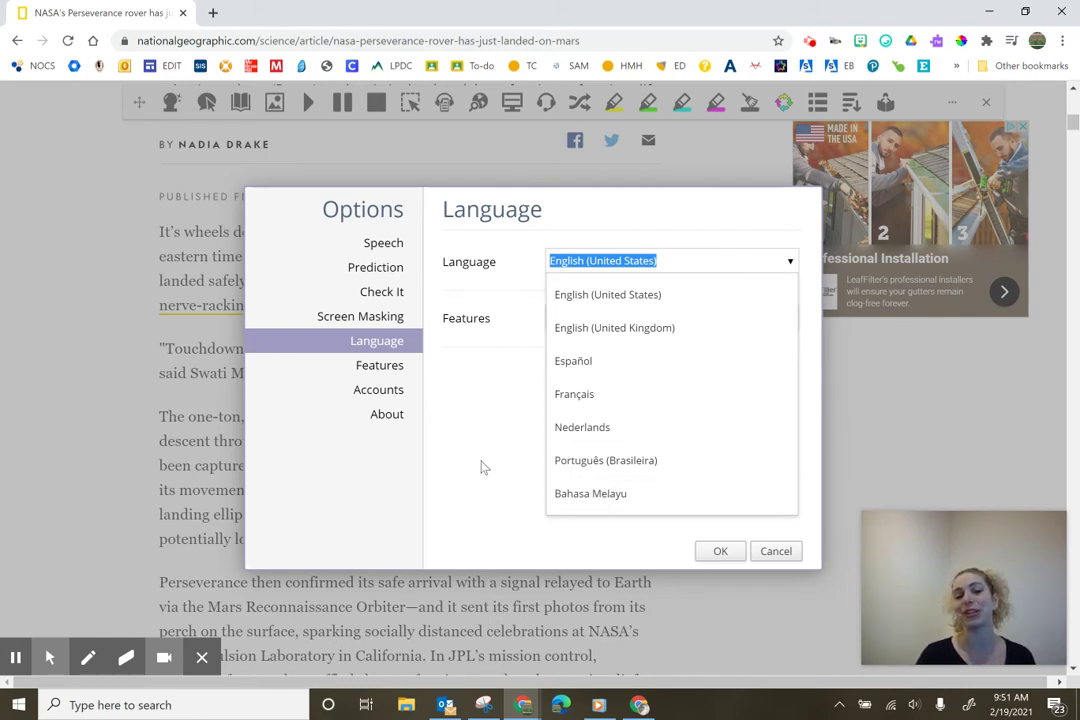
pyautogui.click(484, 464)
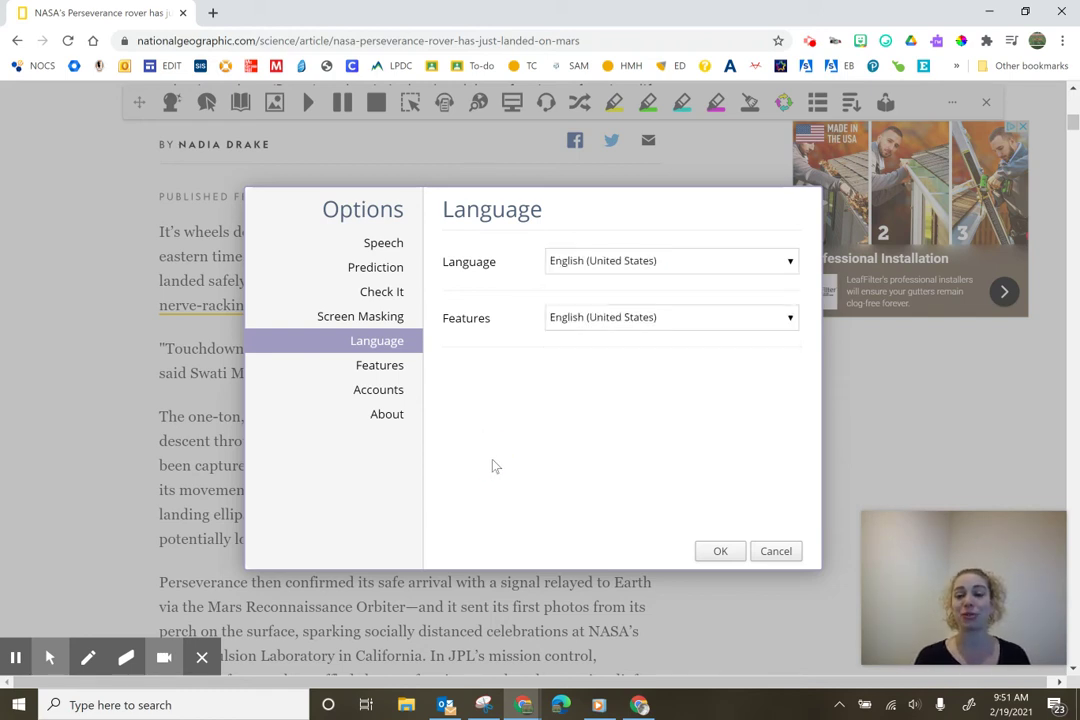
pyautogui.click(617, 270)
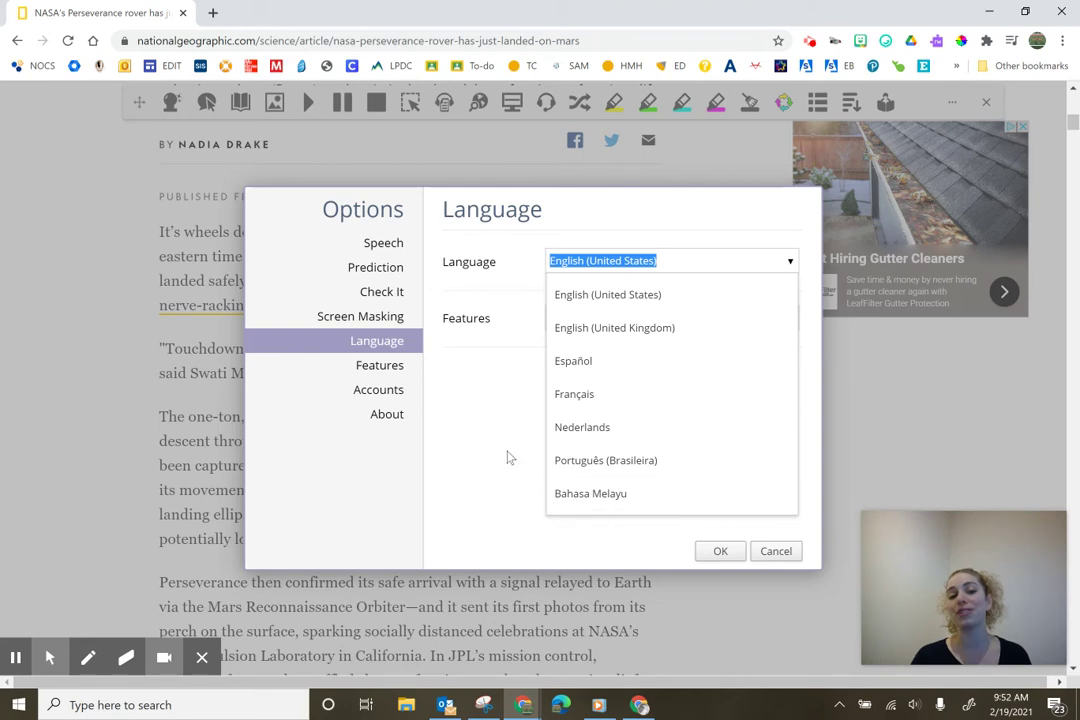
pyautogui.click(508, 457)
pyautogui.click(620, 317)
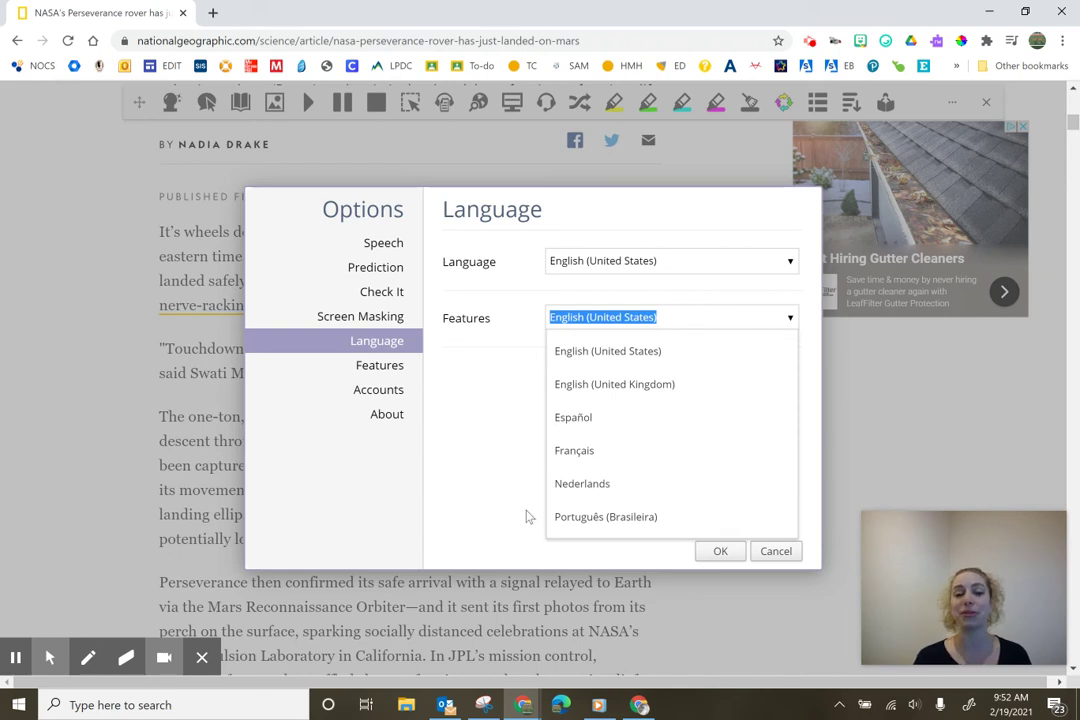
pyautogui.click(593, 356)
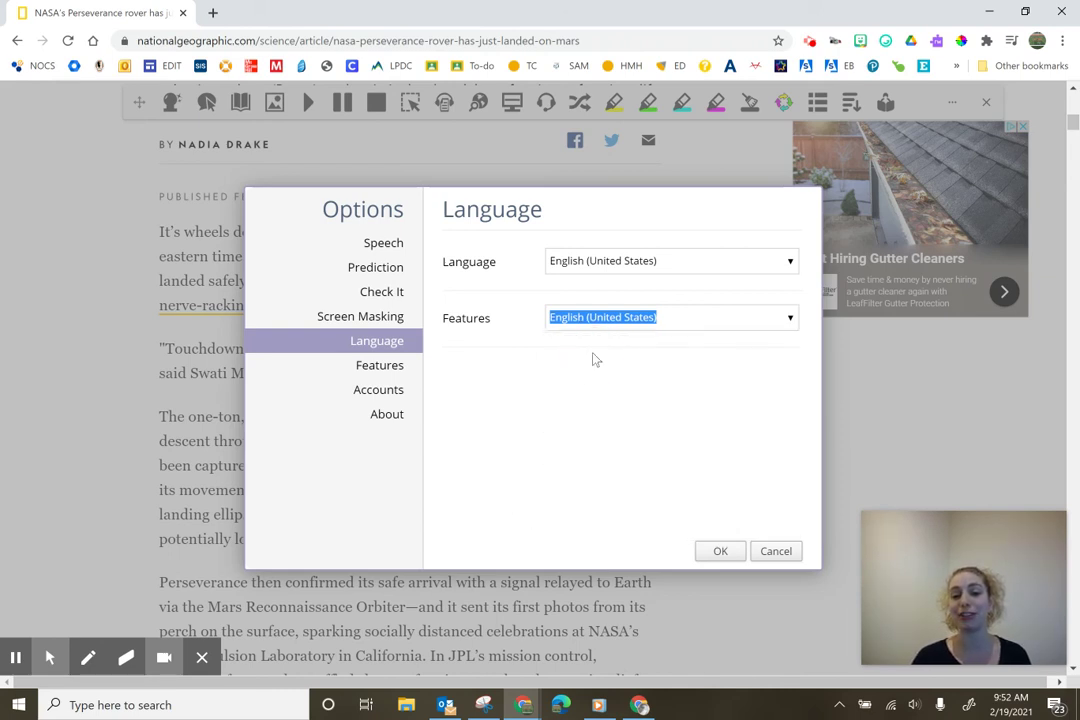
# Review the languages offered for the features, and look through the whole list of toolbar tools in the Features options
pyautogui.click(578, 318)
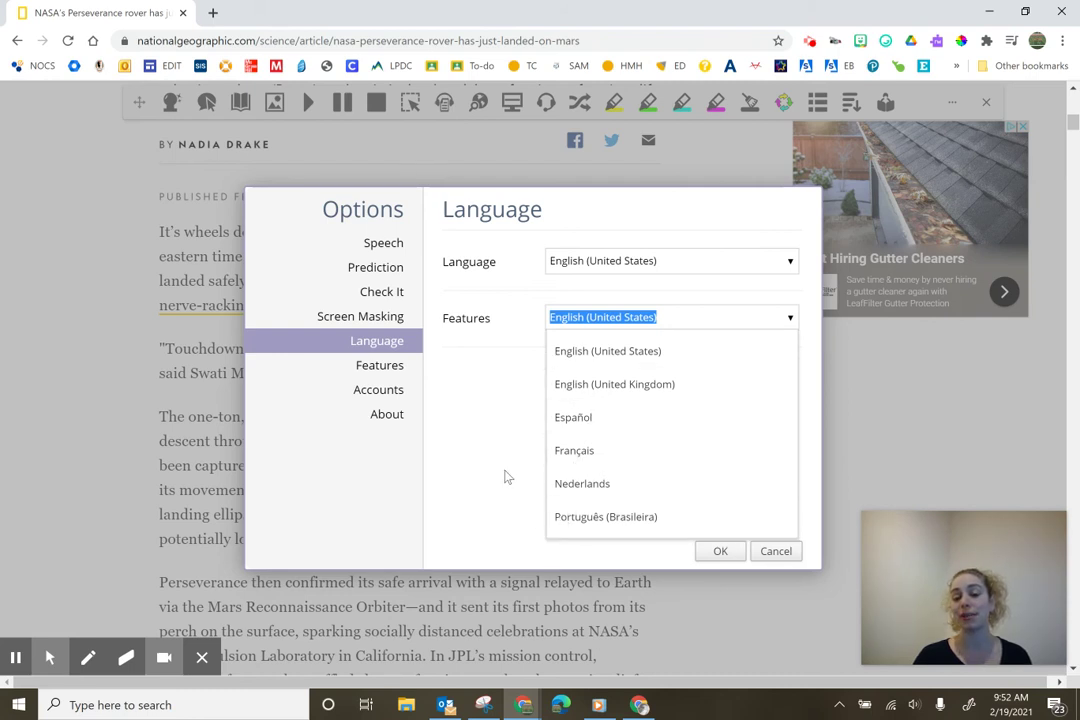
pyautogui.click(438, 413)
pyautogui.click(378, 362)
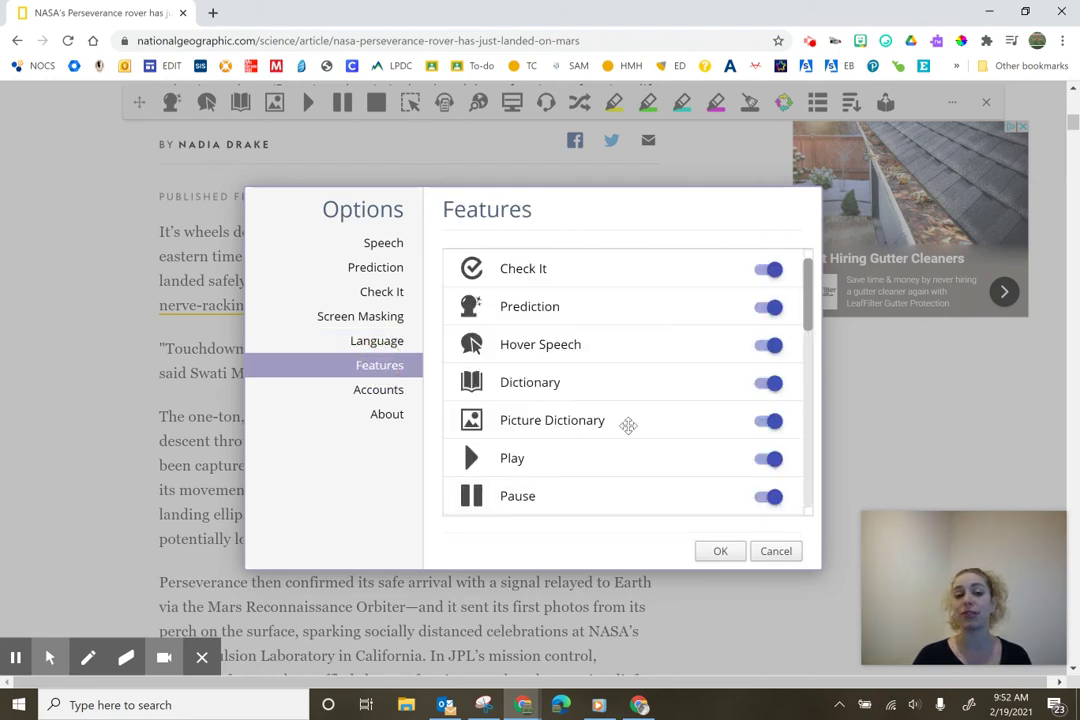
pyautogui.scroll(-5, 615, 435)
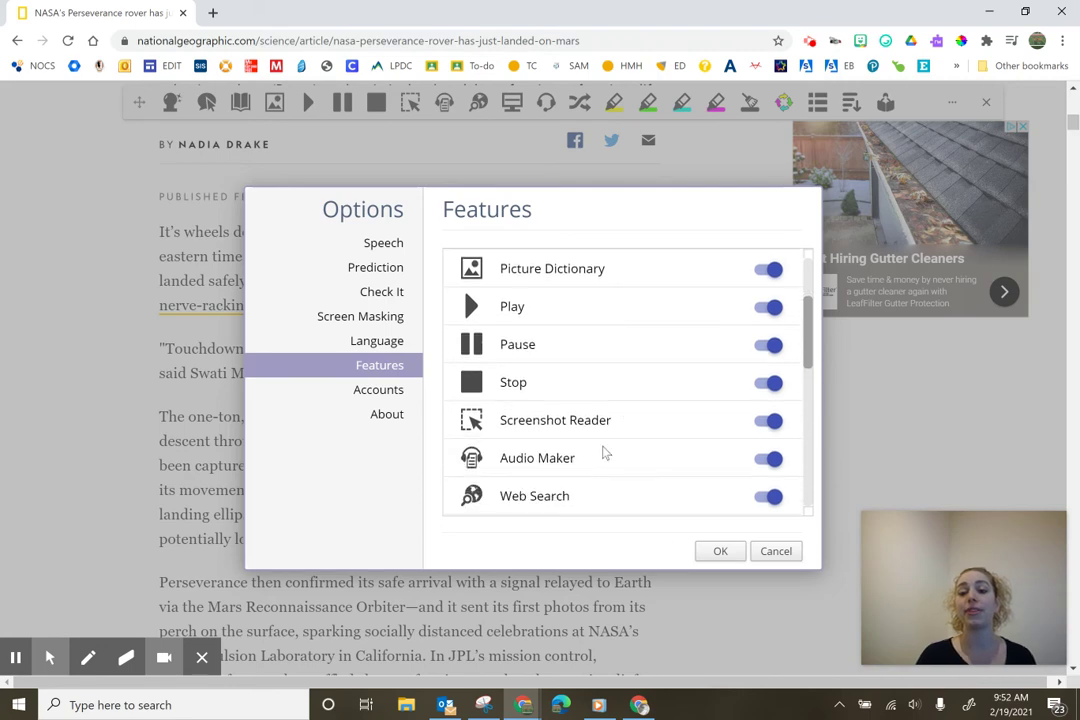
pyautogui.scroll(-5, 603, 446)
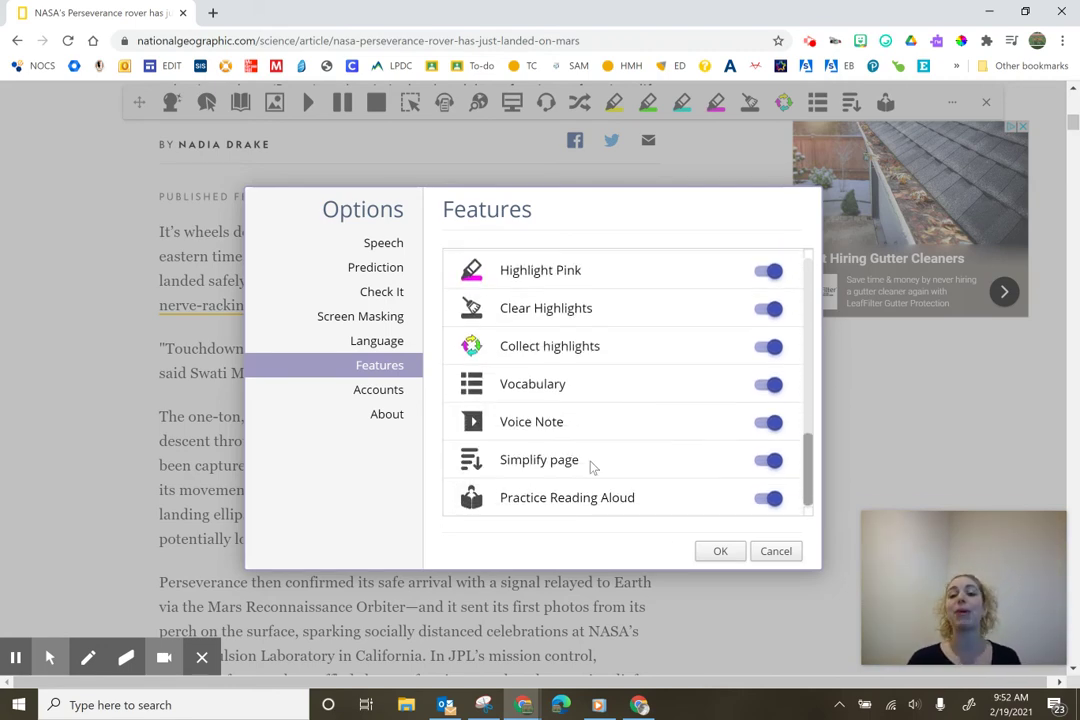
pyautogui.scroll(10, 594, 448)
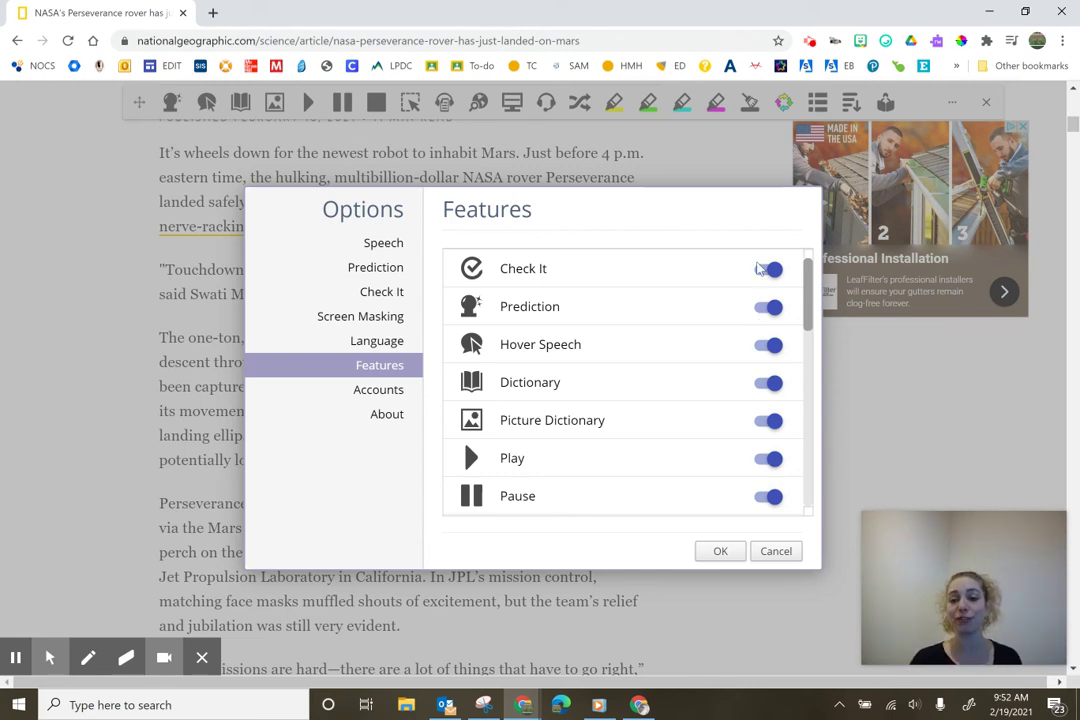
# Switch the Check It feature off and on again
pyautogui.click(762, 270)
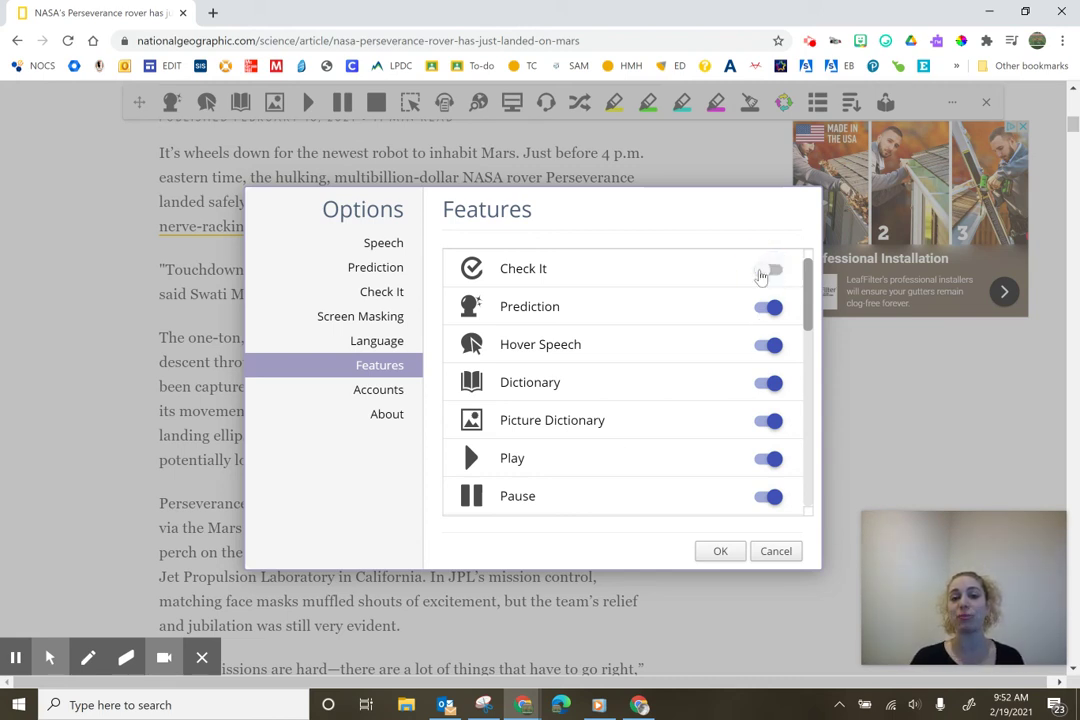
pyautogui.click(770, 270)
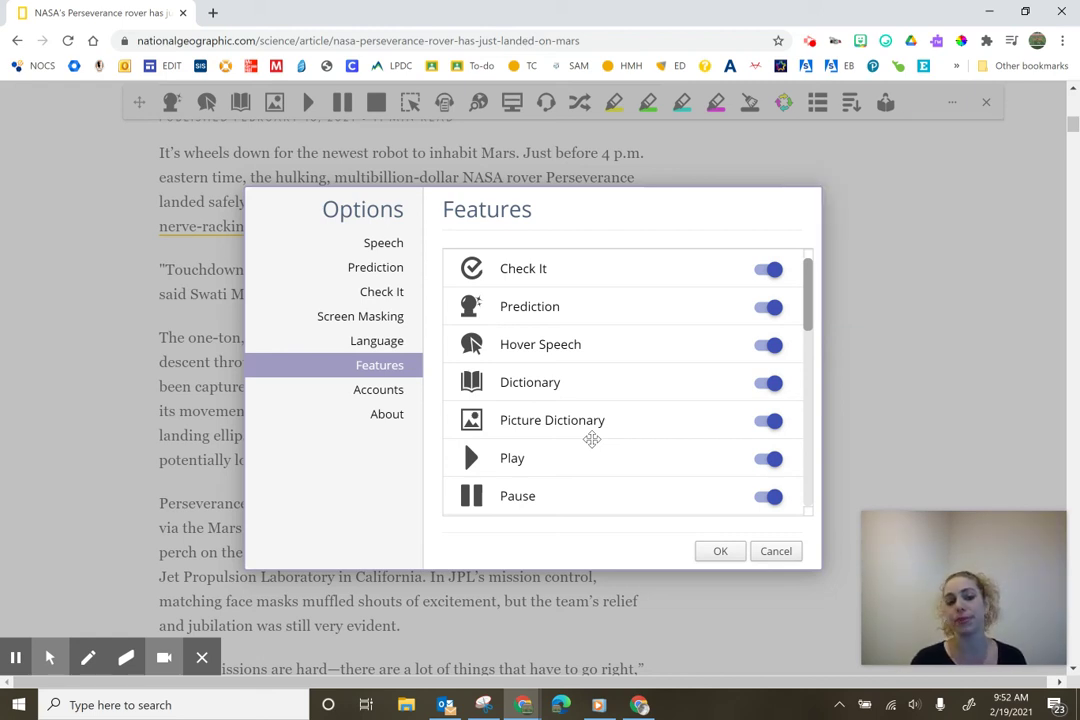
# Highlight the signed-in account's e-mail address in the Accounts options and the expiry date in the About options
pyautogui.click(392, 398)
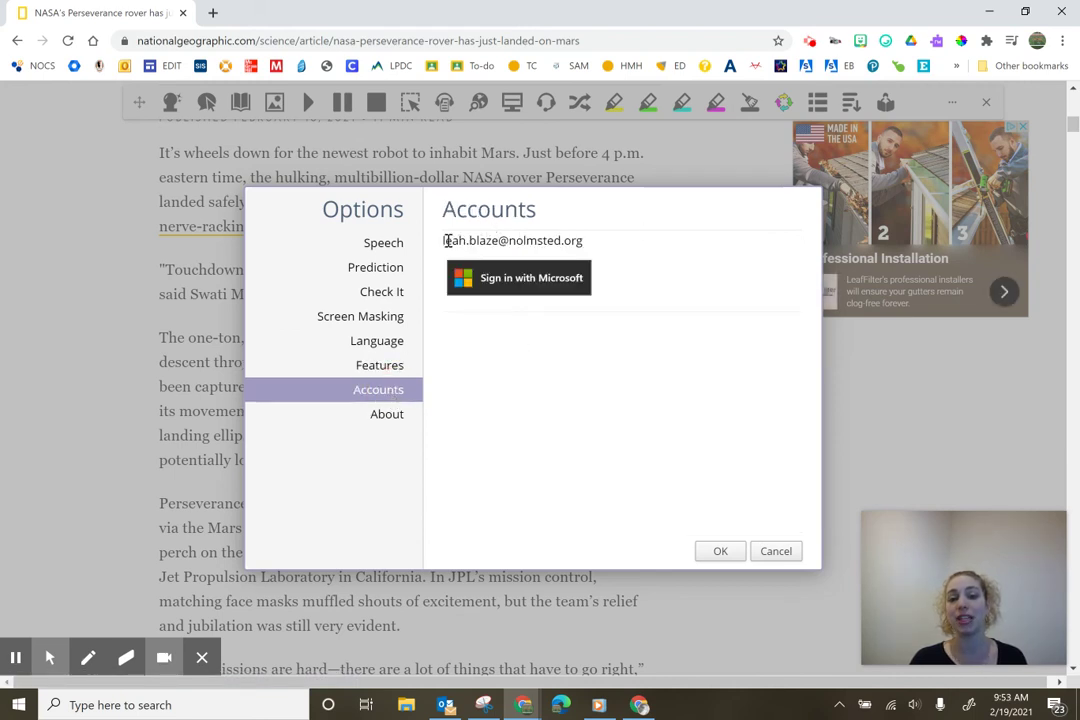
pyautogui.moveTo(441, 241); pyautogui.dragTo(597, 262)
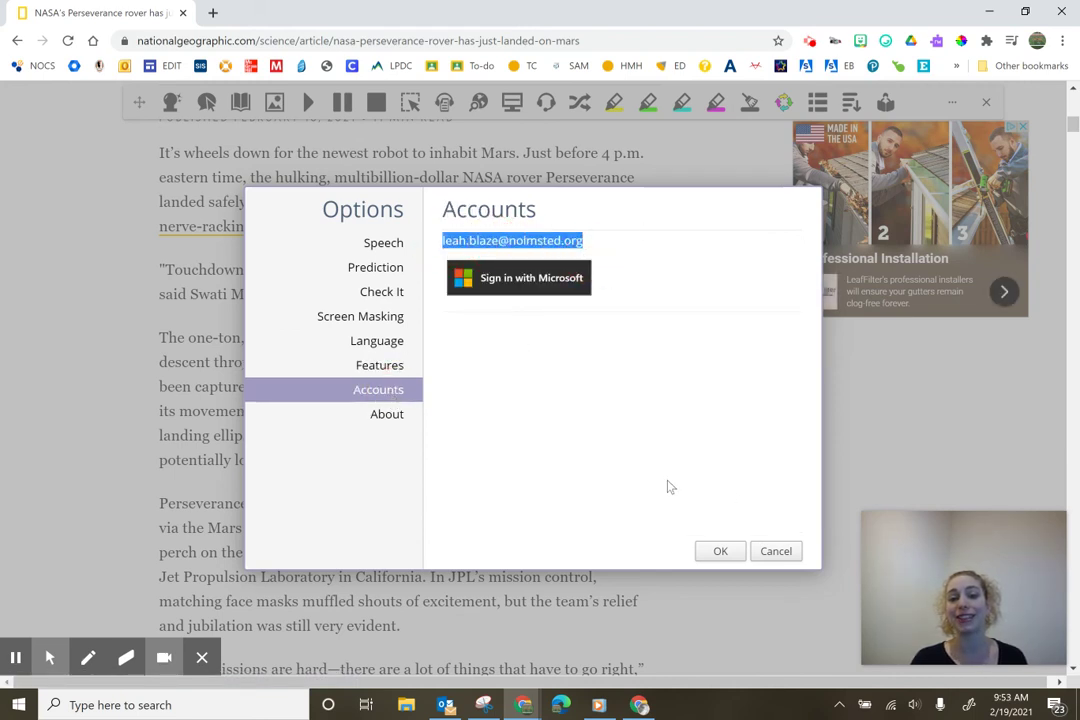
pyautogui.click(388, 414)
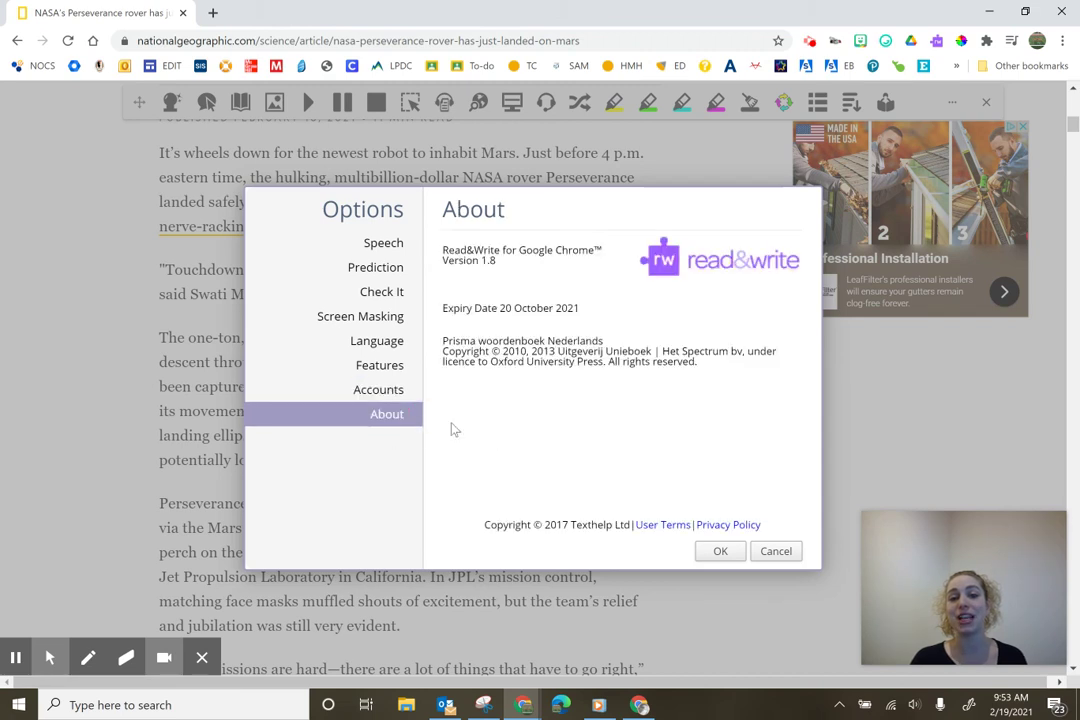
pyautogui.moveTo(576, 309); pyautogui.dragTo(433, 310)
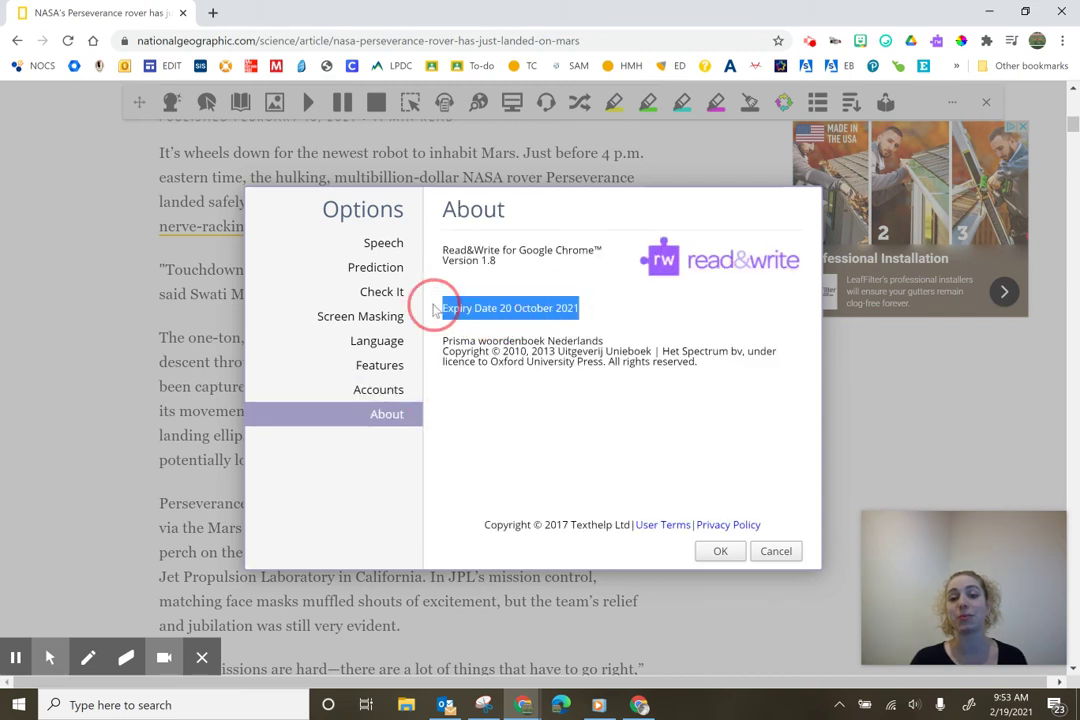